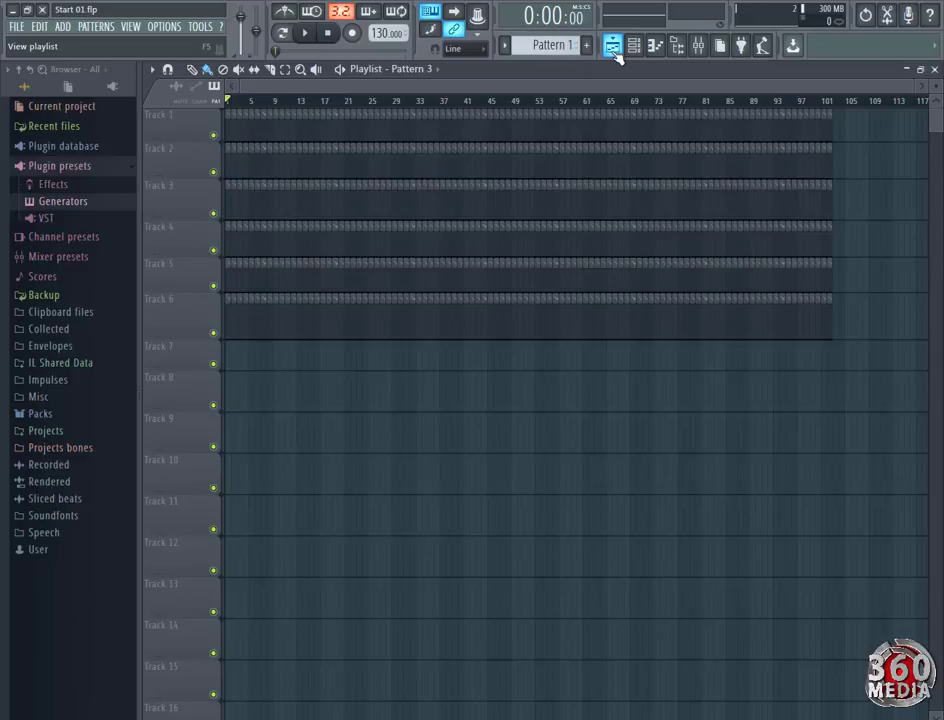
Hide the playlist, minimize the mixer, and move the Channel rack clear of the minimized plugin windows.
click(615, 54)
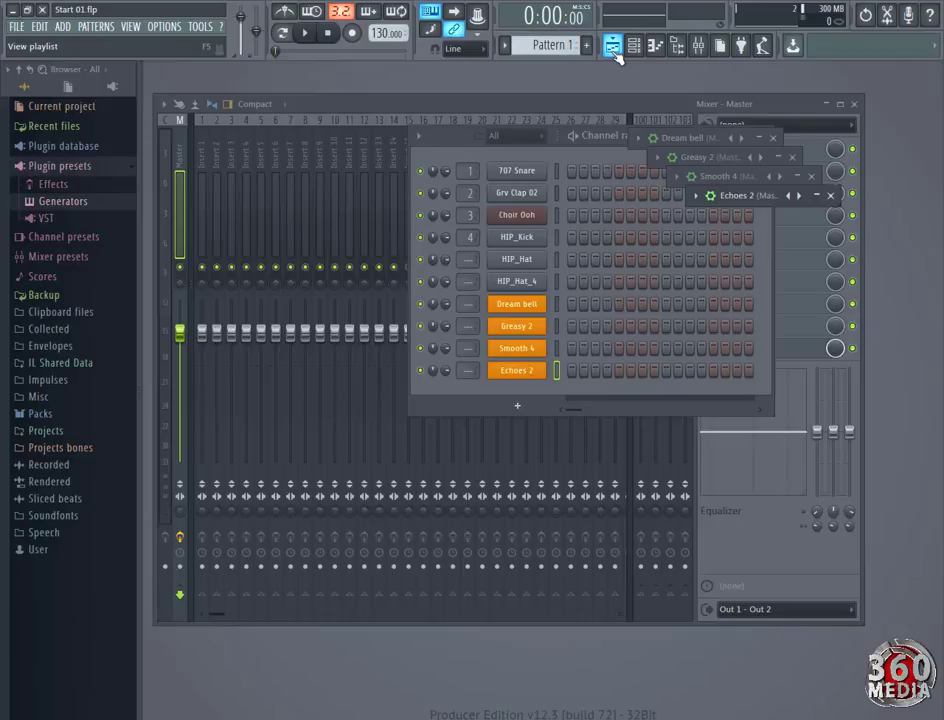
click(634, 44)
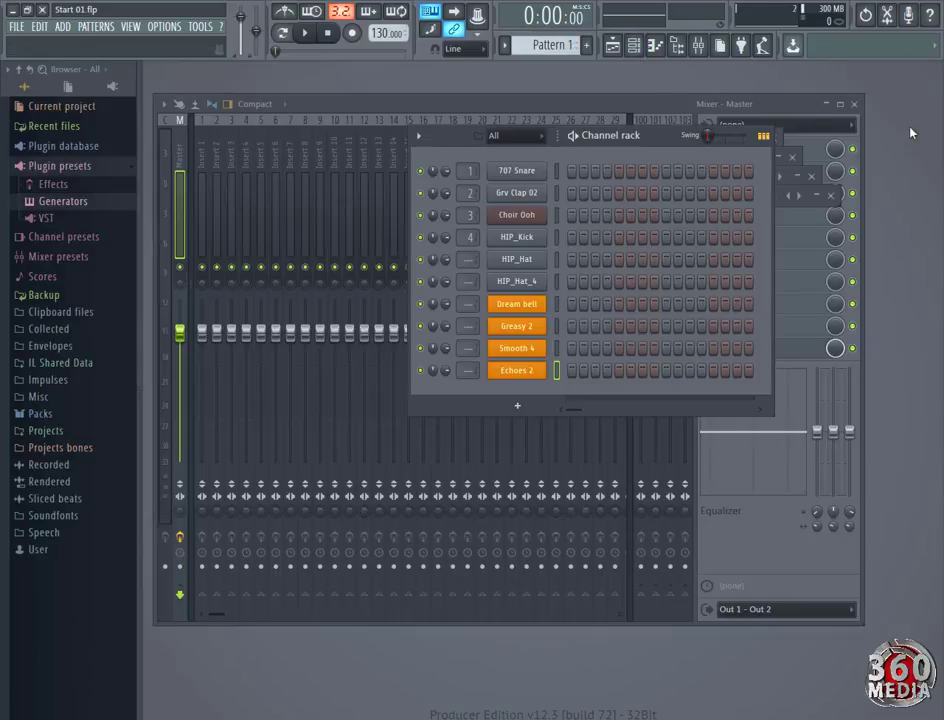
click(828, 105)
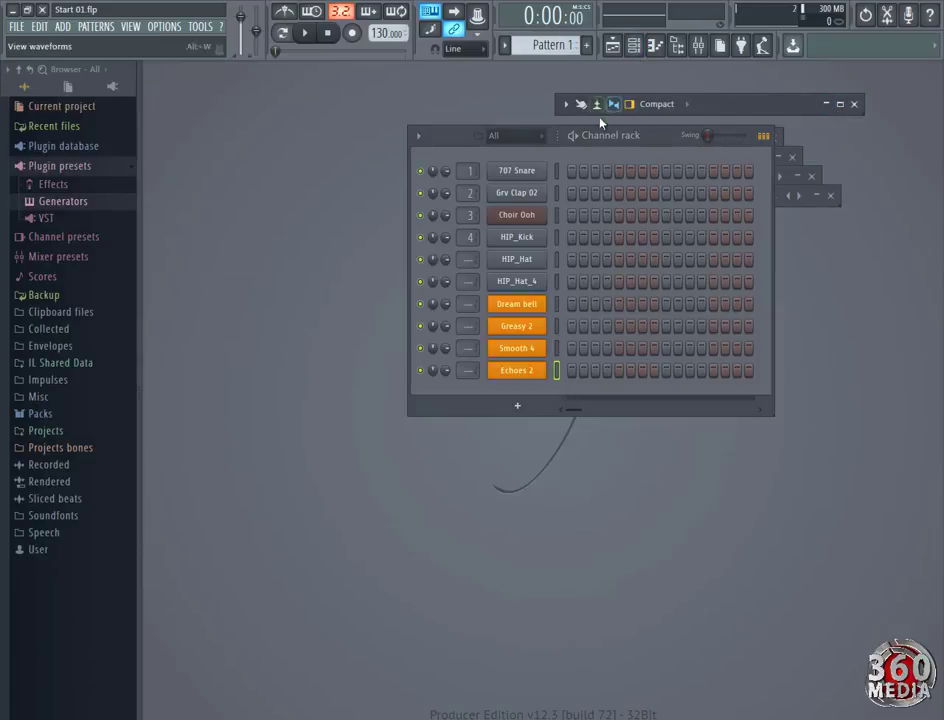
drag(451, 143, 262, 122)
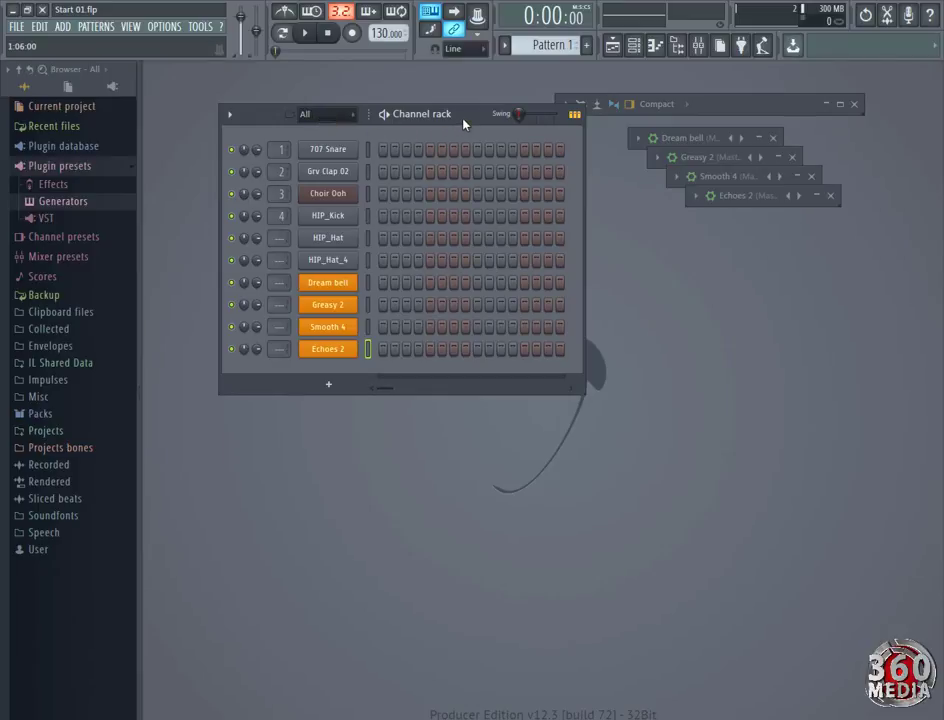
Show the playlist again and make Pattern 1 the active pattern.
click(613, 47)
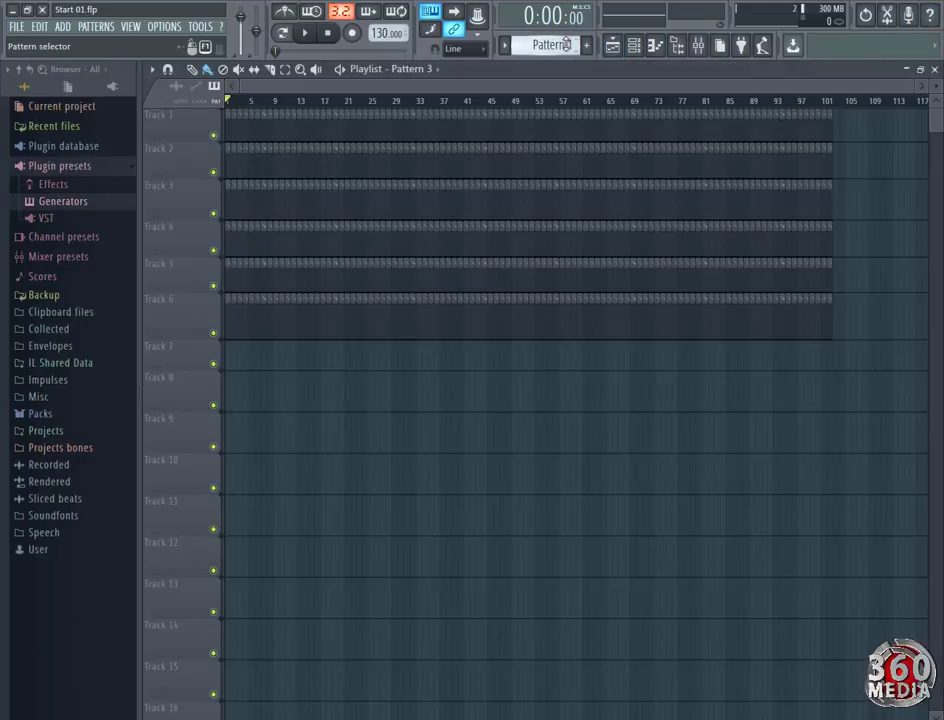
drag(552, 45, 552, 54)
drag(560, 45, 560, 33)
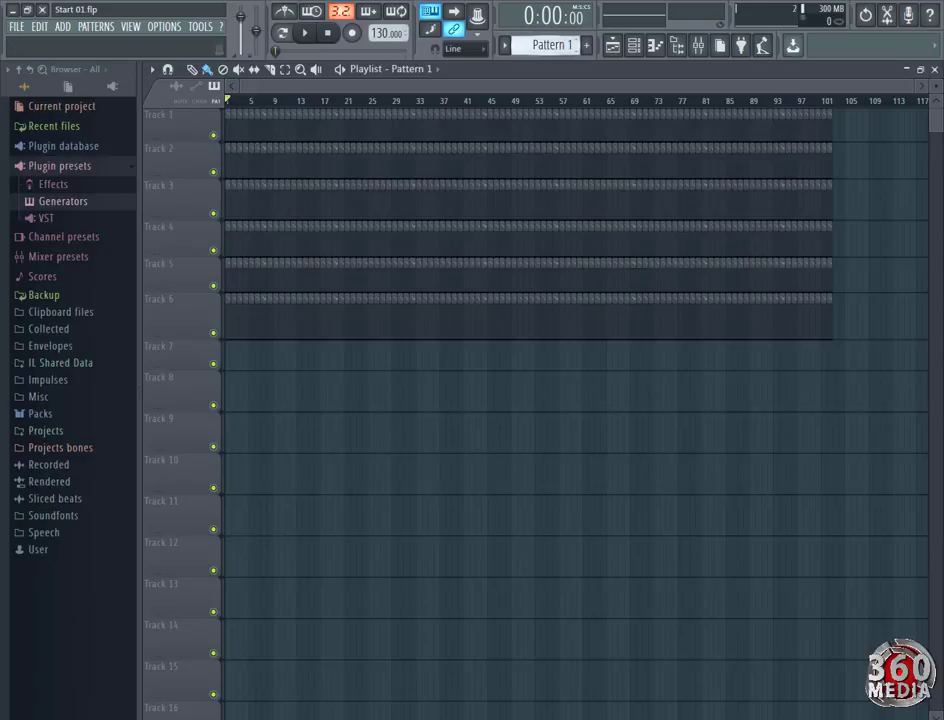
Bring the Channel rack over the playlist and open the 707 Snare channel in the Piano roll.
click(637, 48)
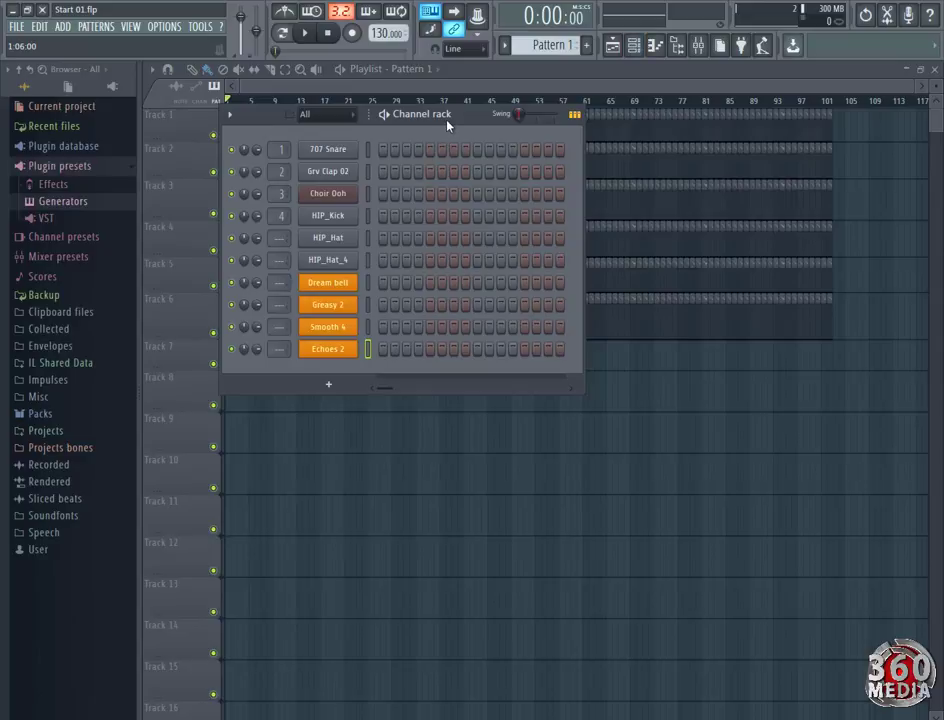
drag(455, 123, 510, 109)
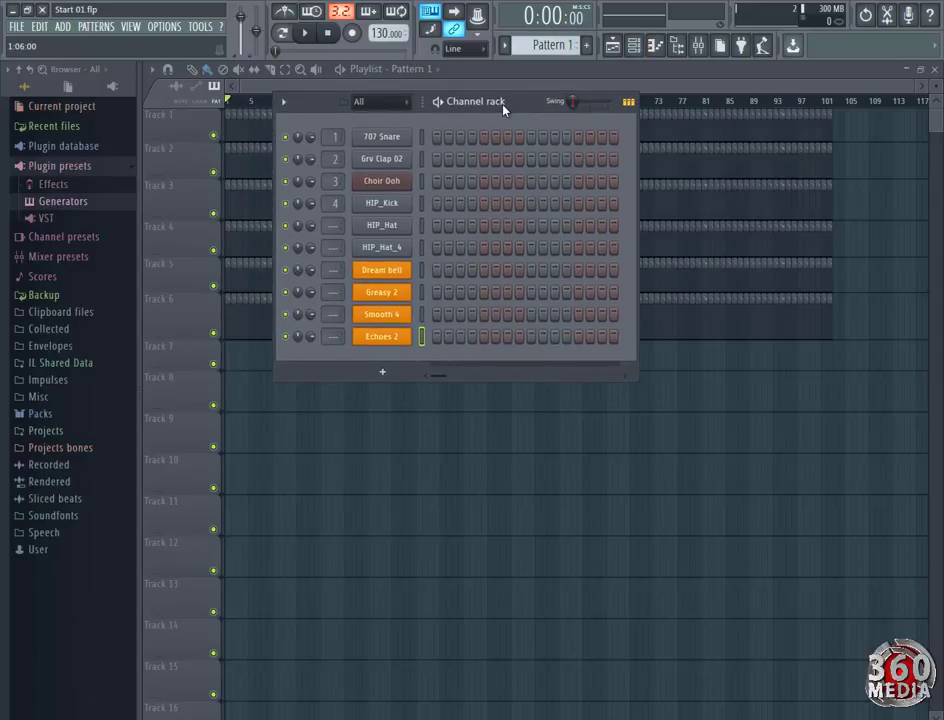
right_click(392, 140)
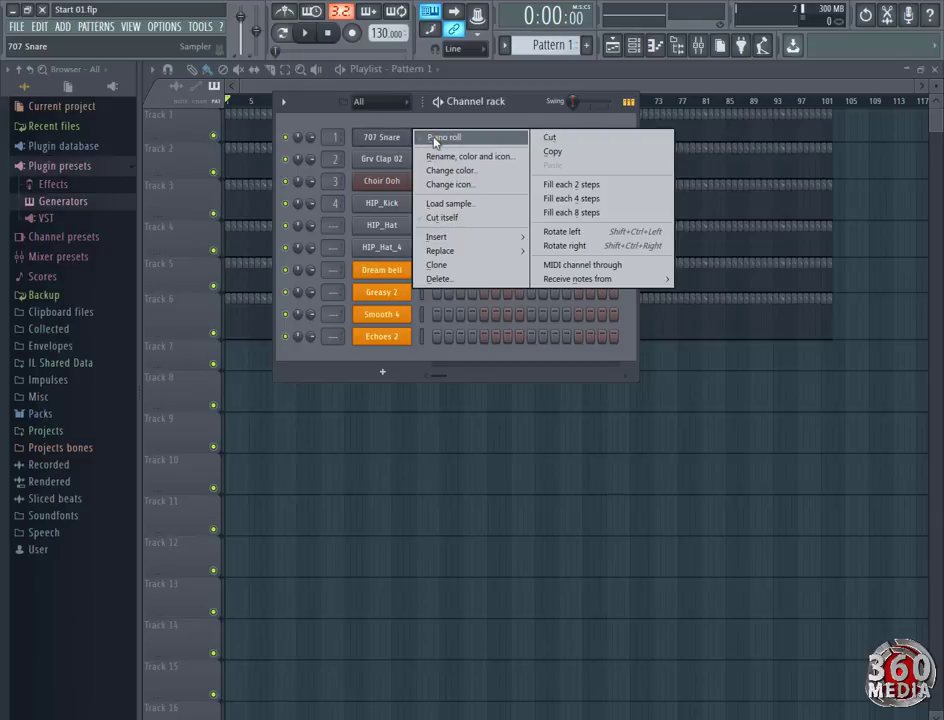
click(435, 139)
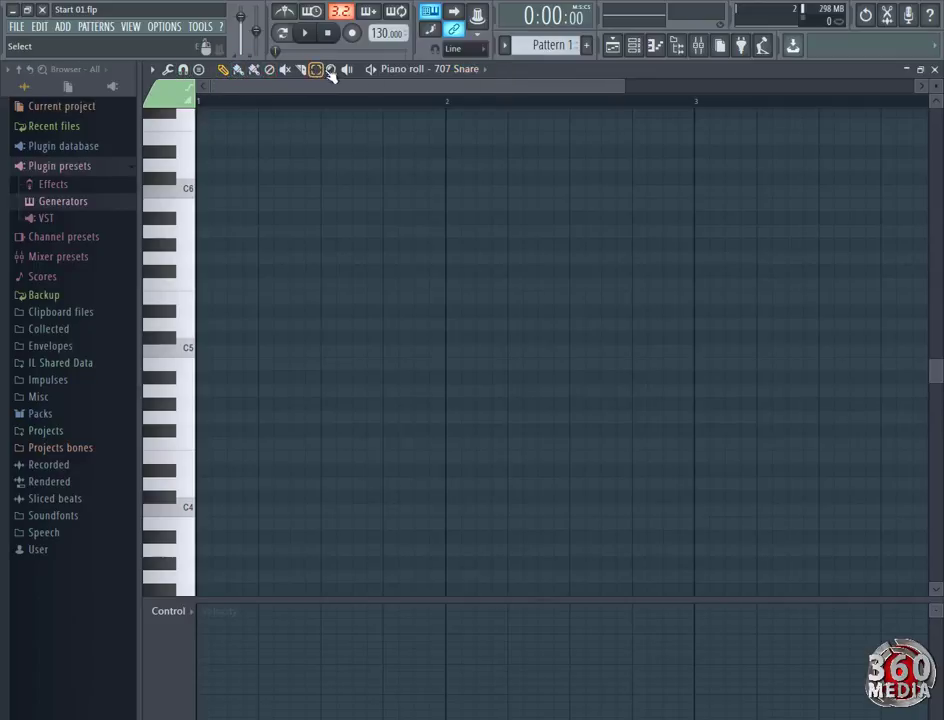
Examine the Piano roll's list of target channels and keep 707 Snare as the target.
click(240, 70)
click(486, 72)
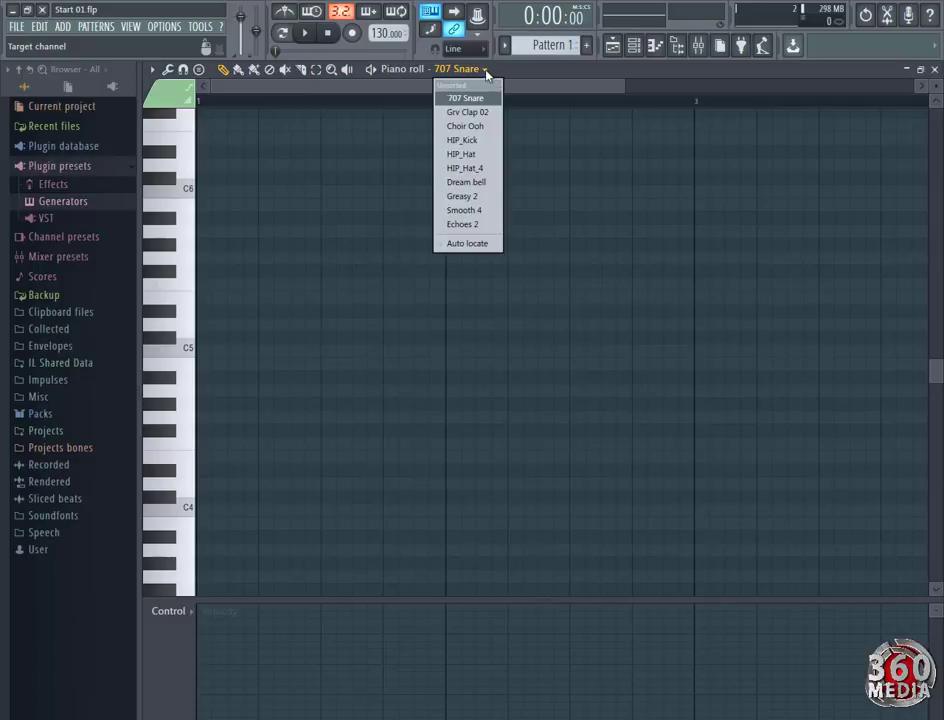
click(490, 75)
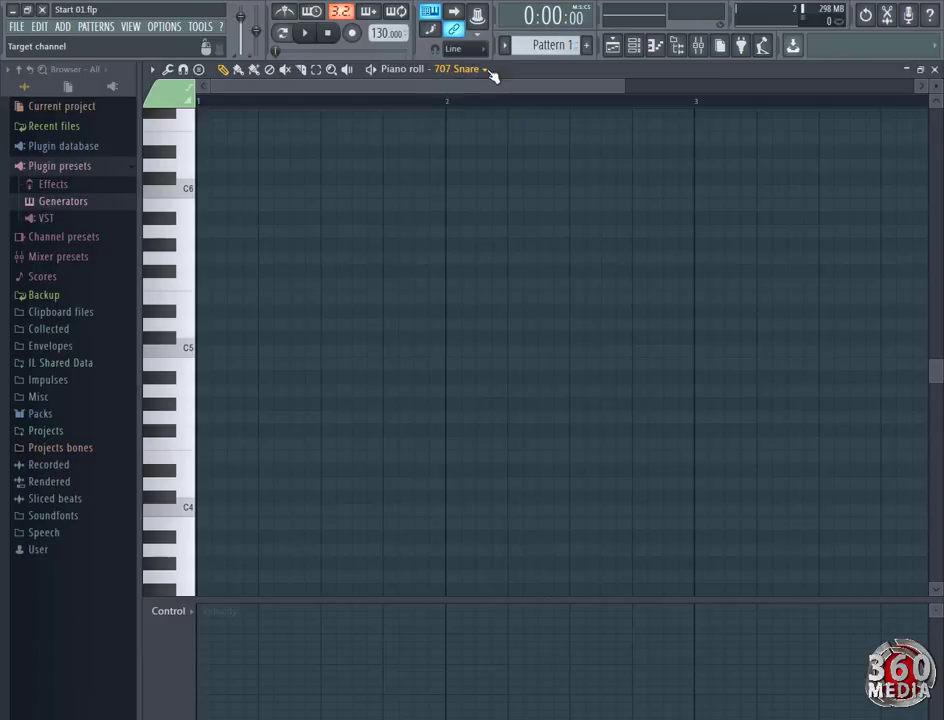
click(487, 72)
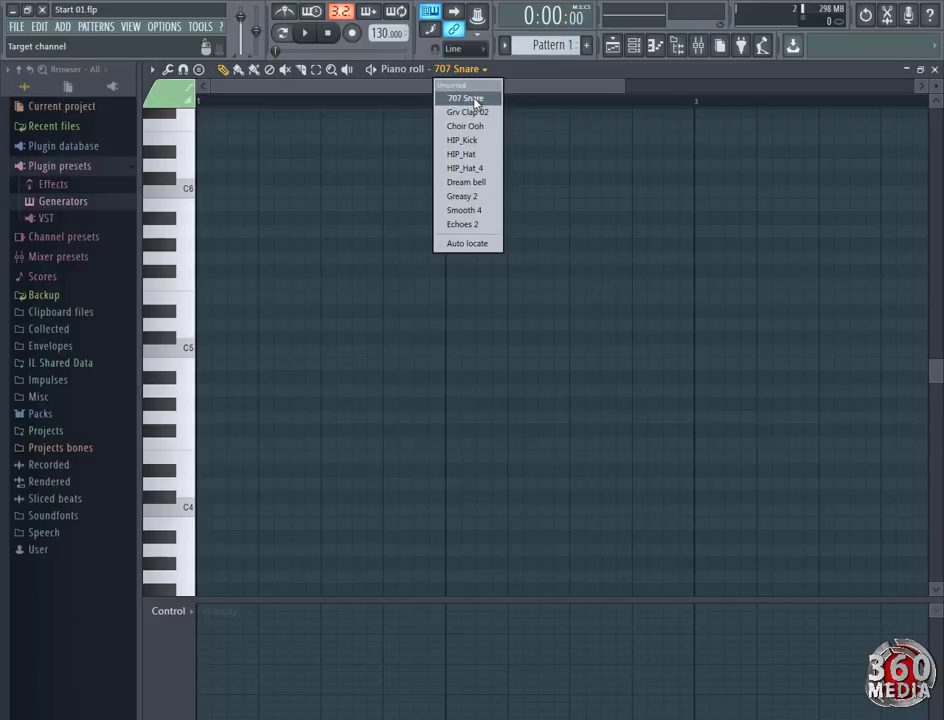
click(477, 101)
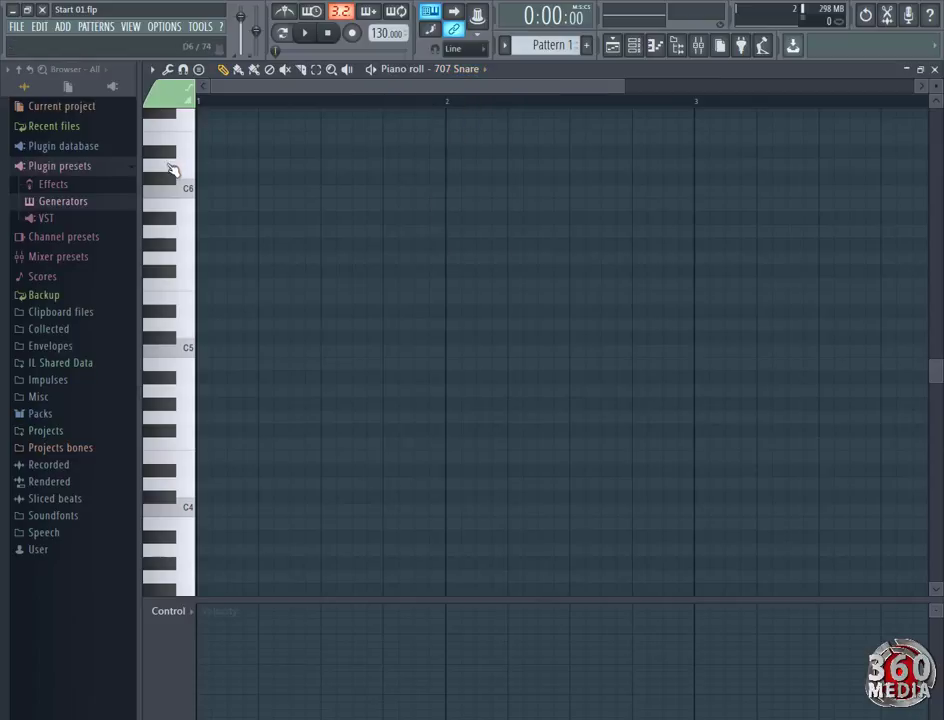
Audition the 707 Snare on the Piano roll keys between C5 and C4.
click(184, 350)
drag(190, 392, 186, 524)
drag(183, 432, 190, 505)
click(192, 356)
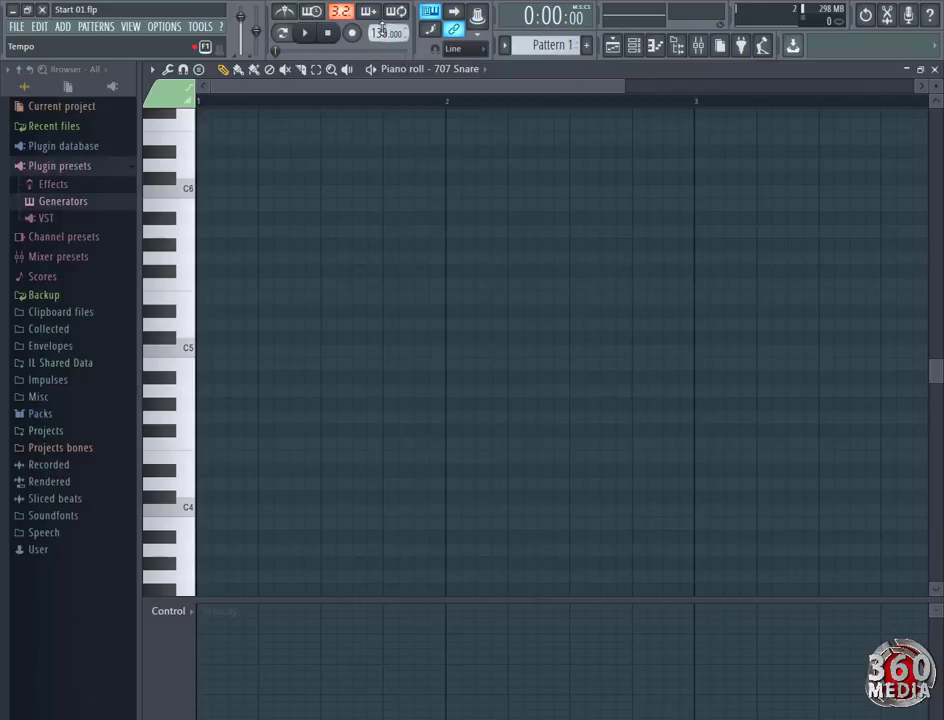
Set the tempo to 94 BPM and audition the snare at C5, D5, F5, A5 and neighbouring pitches during playback.
mouse_move(379, 30)
mouse_down()
mouse_move(379, 20)
mouse_move(379, 34)
mouse_move(389, 30)
mouse_up()
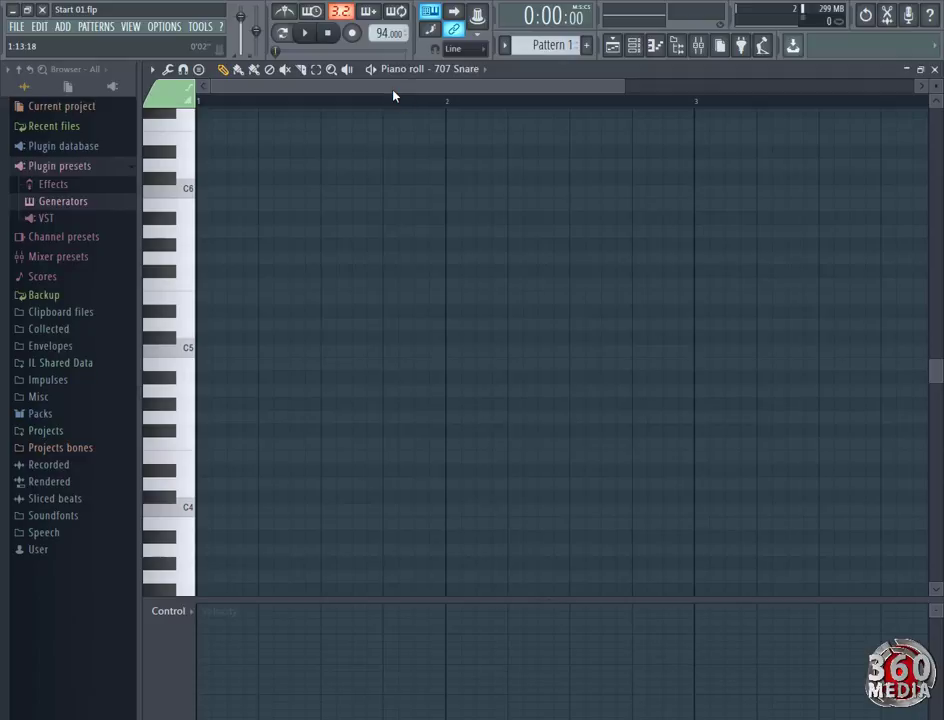
key(space)
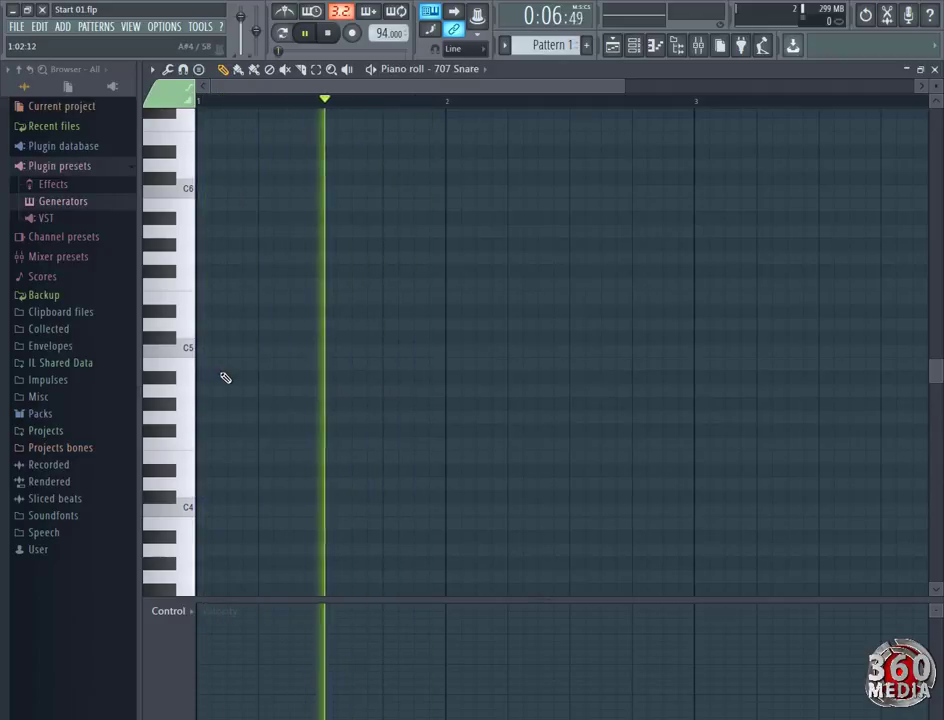
drag(188, 324, 195, 352)
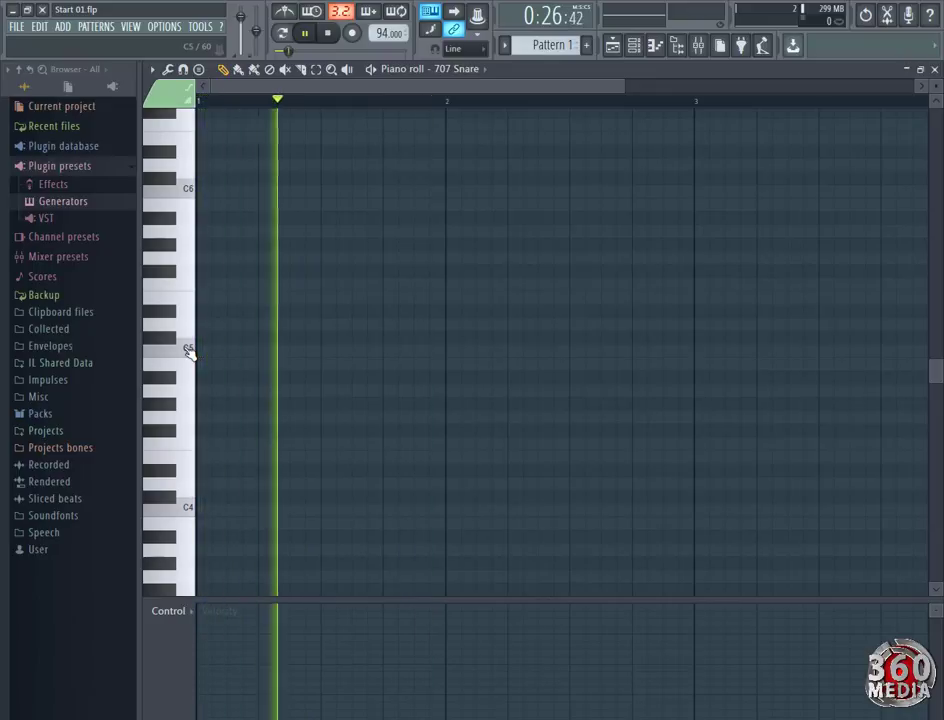
click(190, 352)
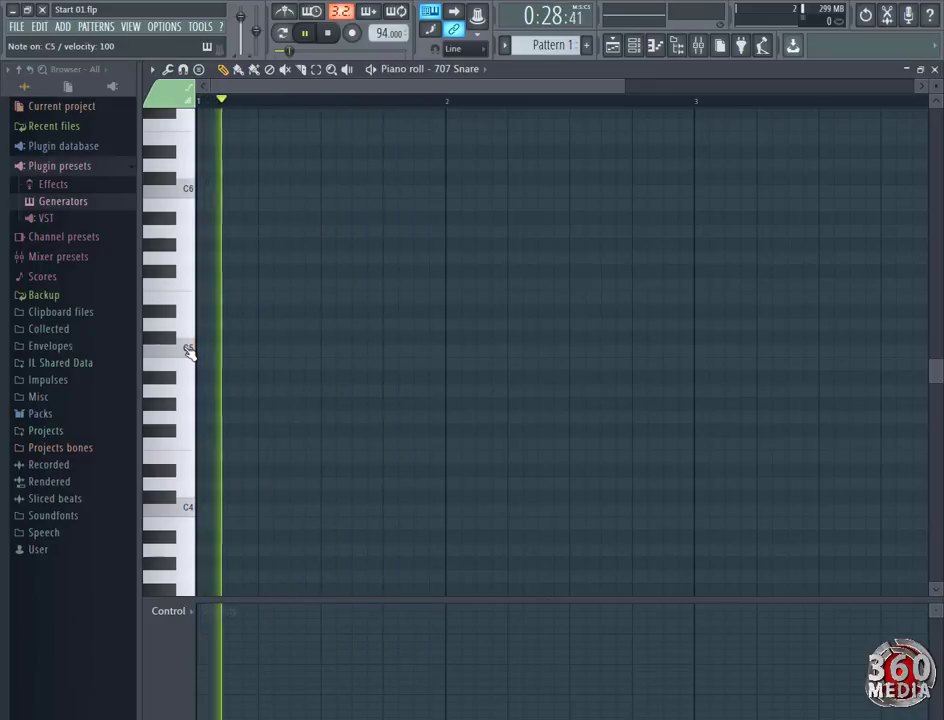
key(z)
key(x)
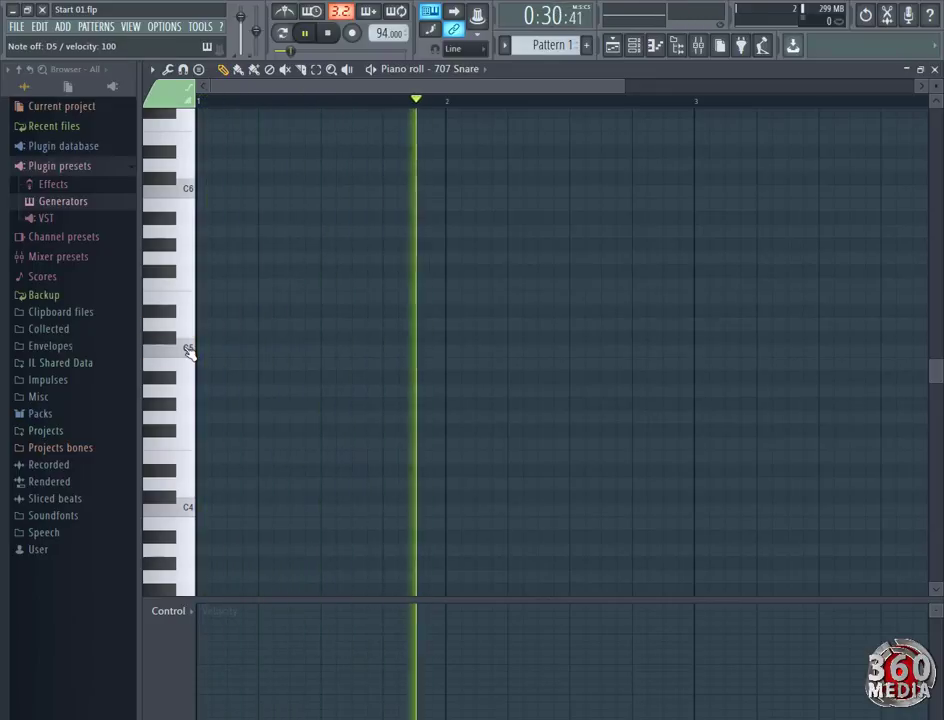
key(c)
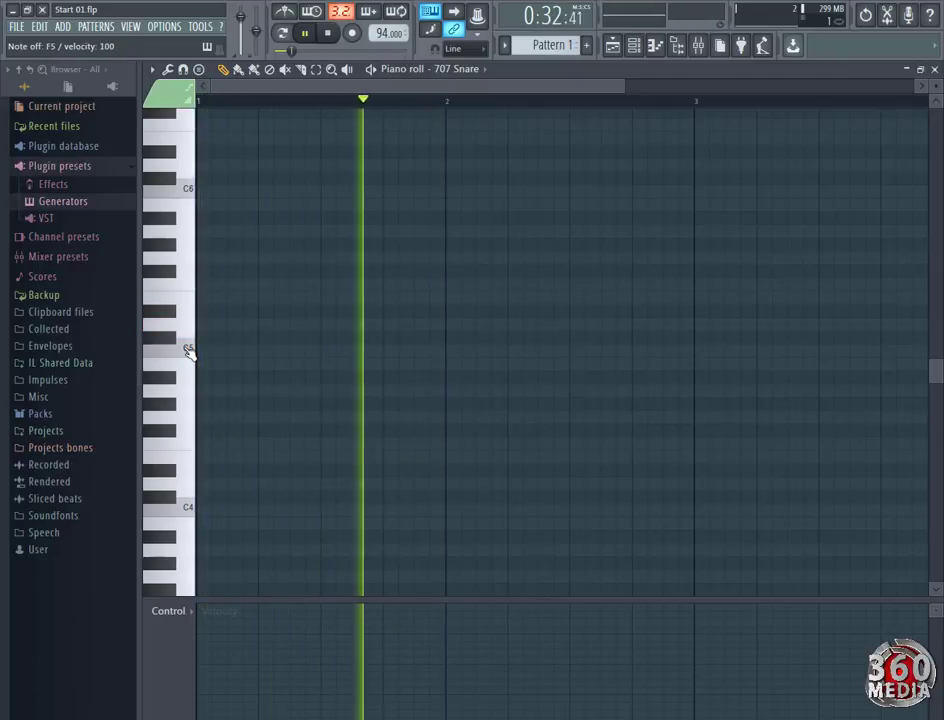
key(b)
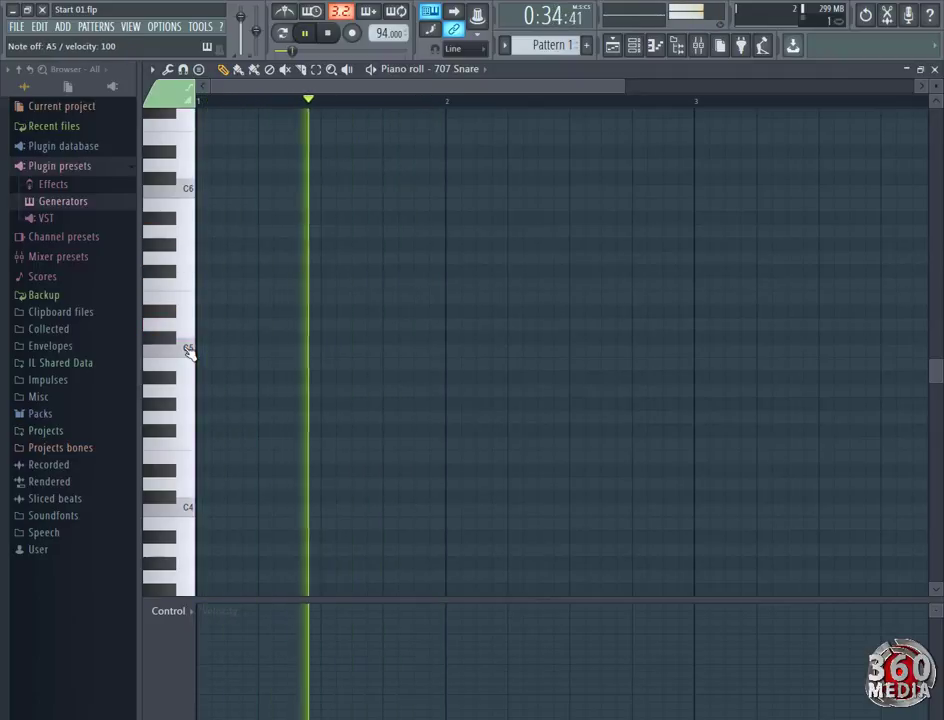
key(space)
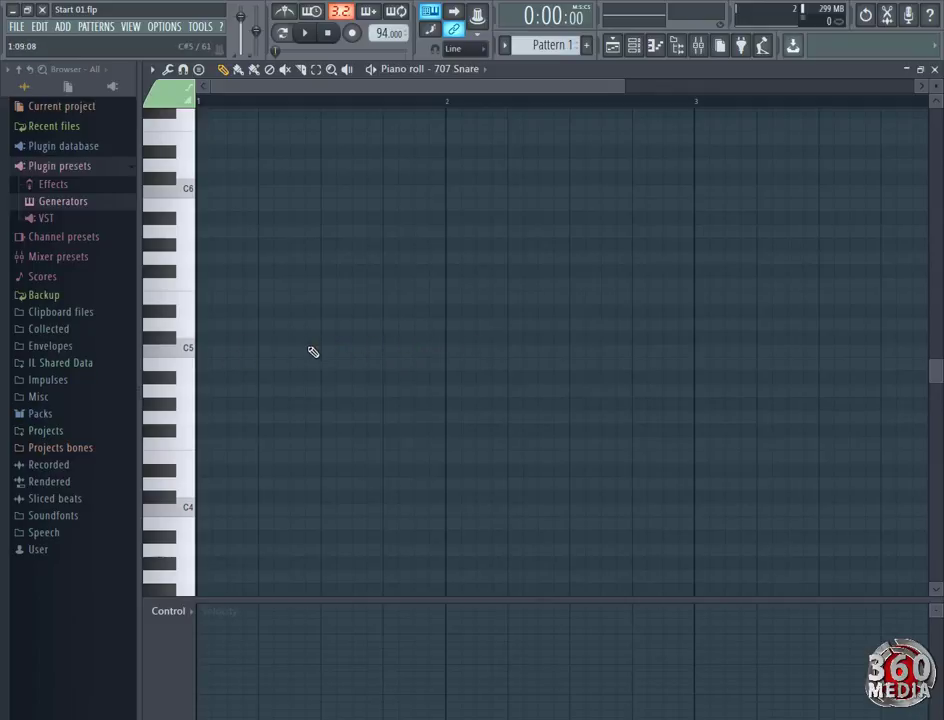
Place two C5 snare notes in bar 1, at steps 4 and 12, and play the pattern to check them.
click(244, 351)
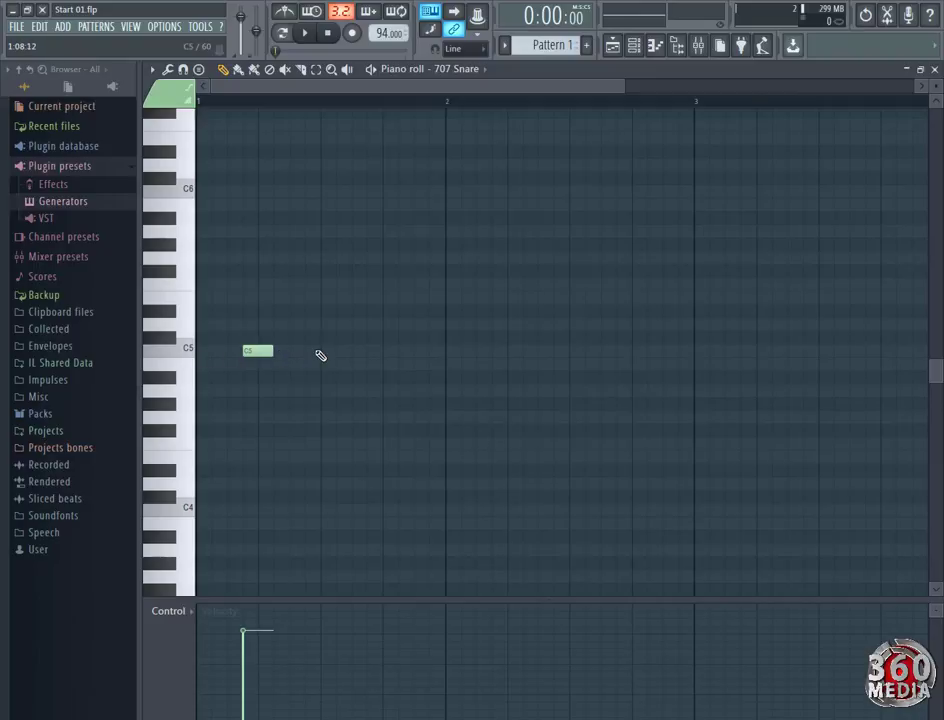
click(378, 353)
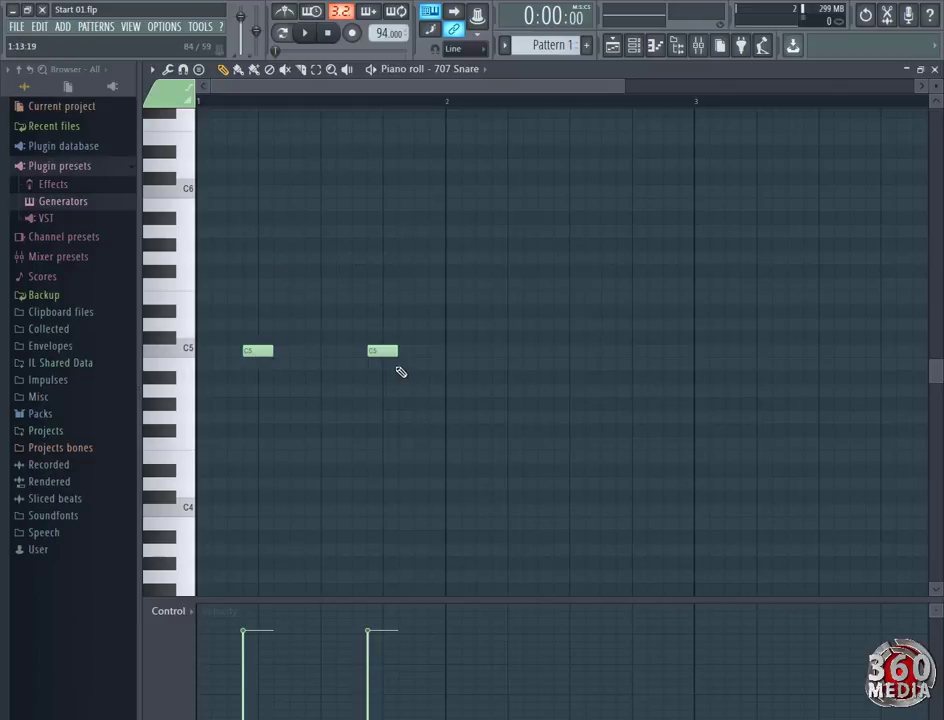
key(space)
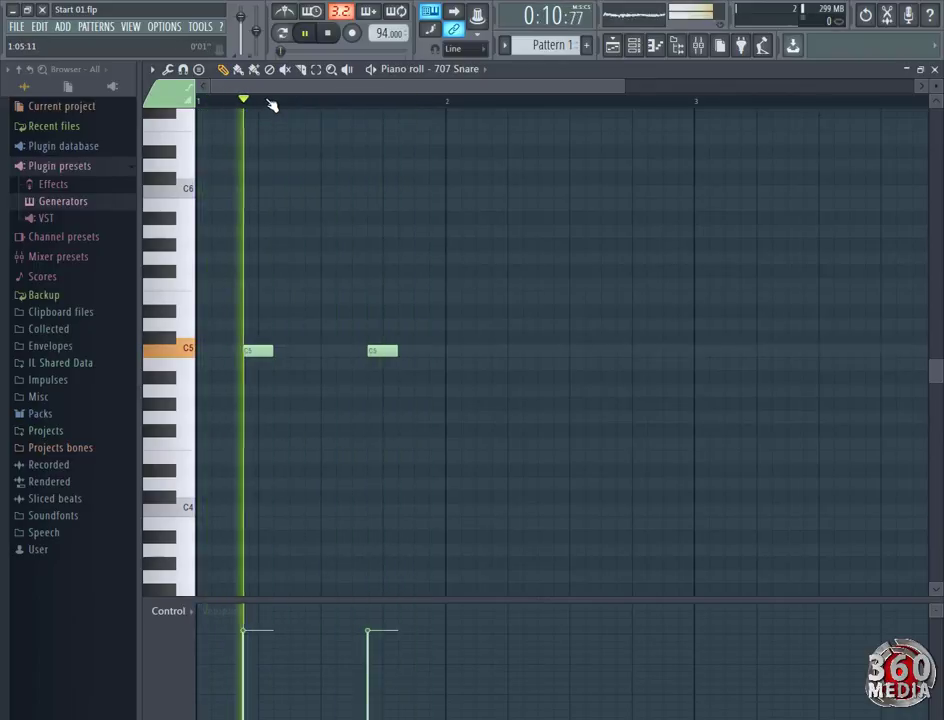
scroll(272, 105, down, 1)
scroll(272, 105, down, 1)
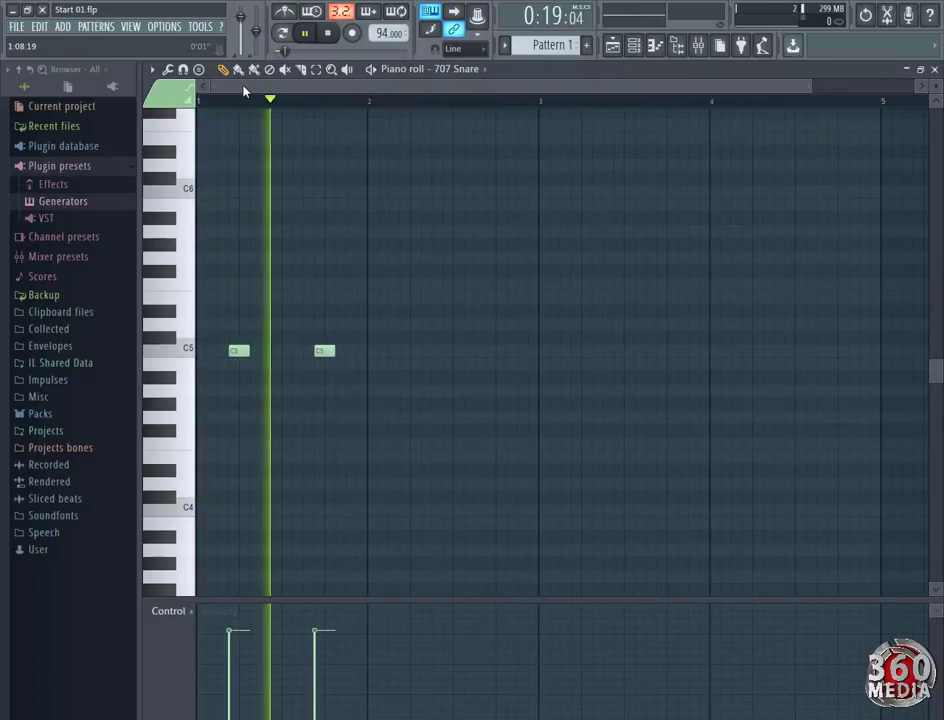
key(space)
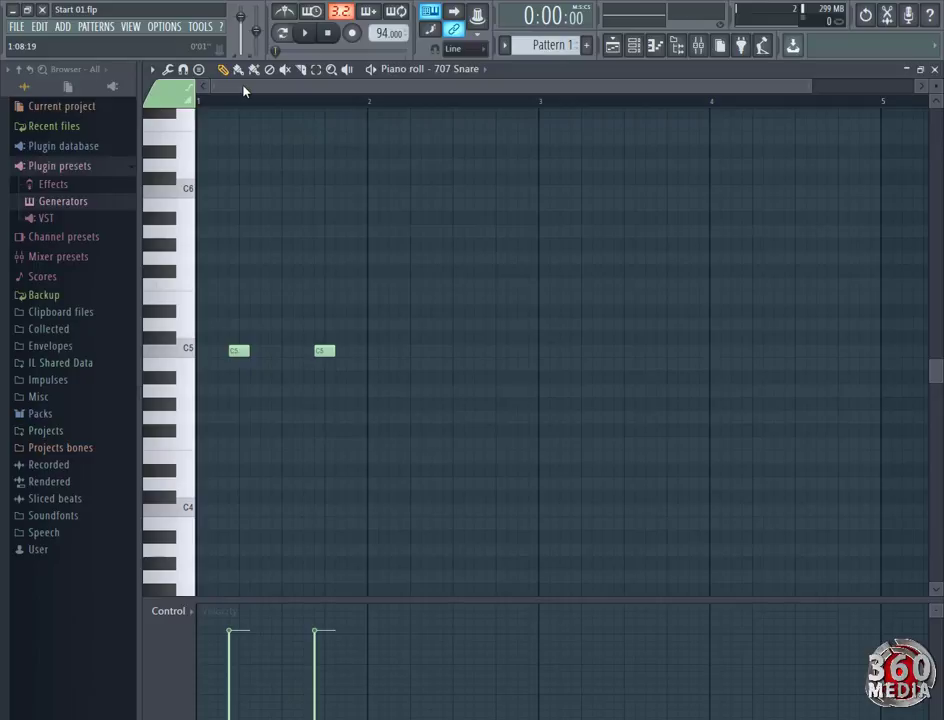
scroll(243, 90, down, 5)
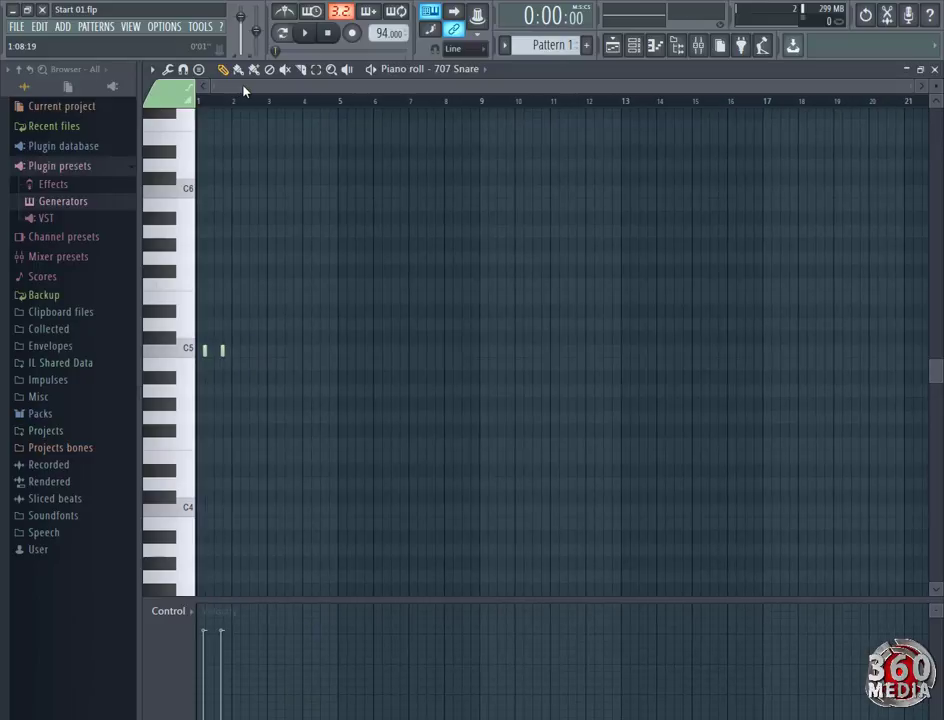
scroll(243, 90, up, 5)
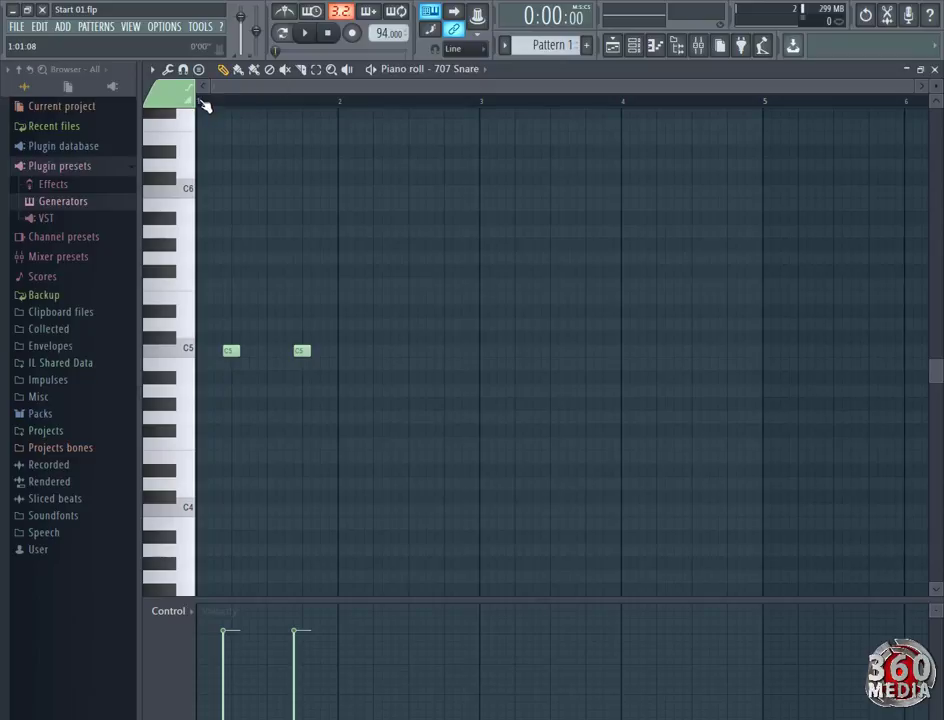
key(space)
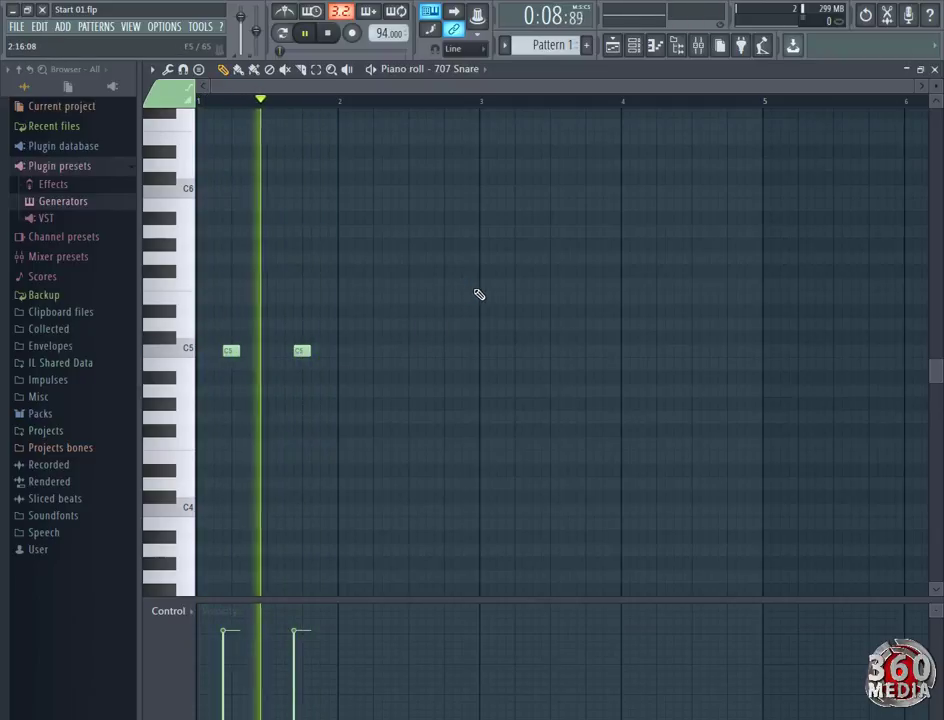
key(space)
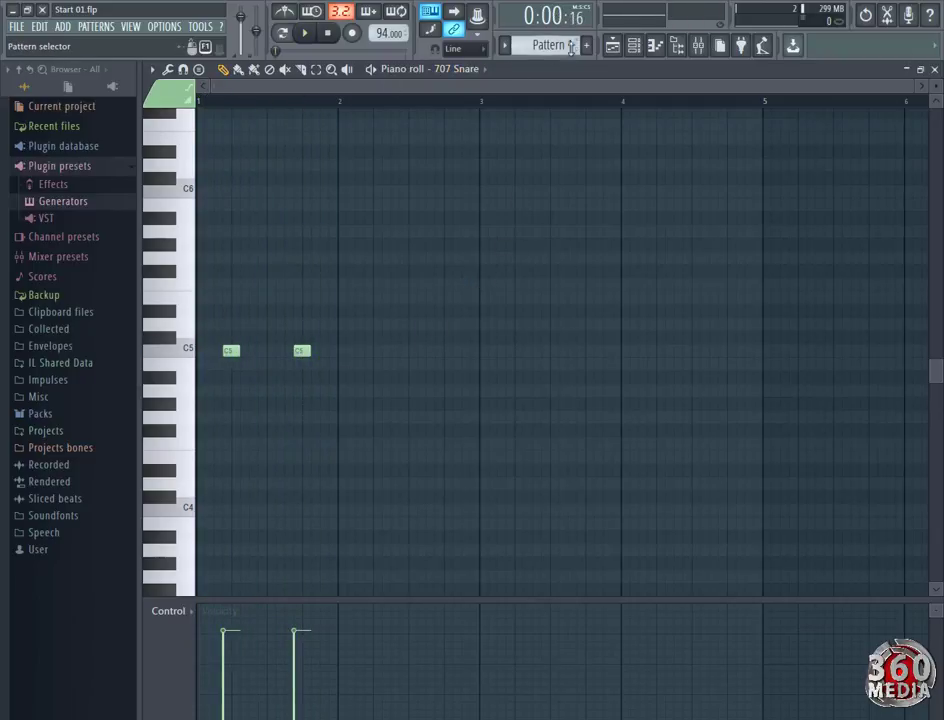
Open the playlist, go to bar 1 and play the arrangement from the start to check the snare clips.
click(610, 46)
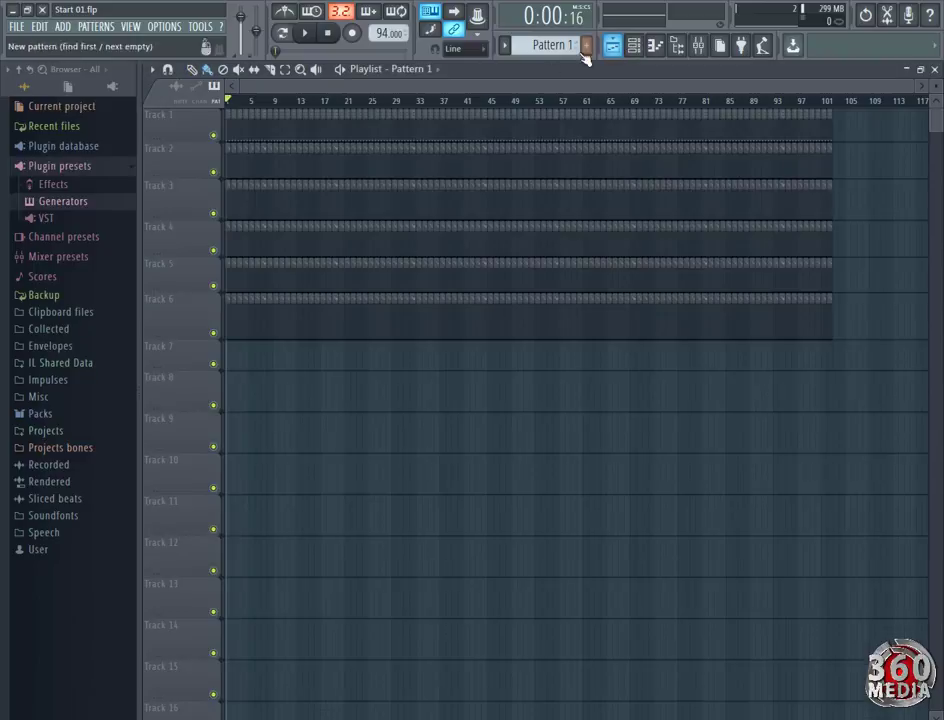
scroll(287, 105, up, 1)
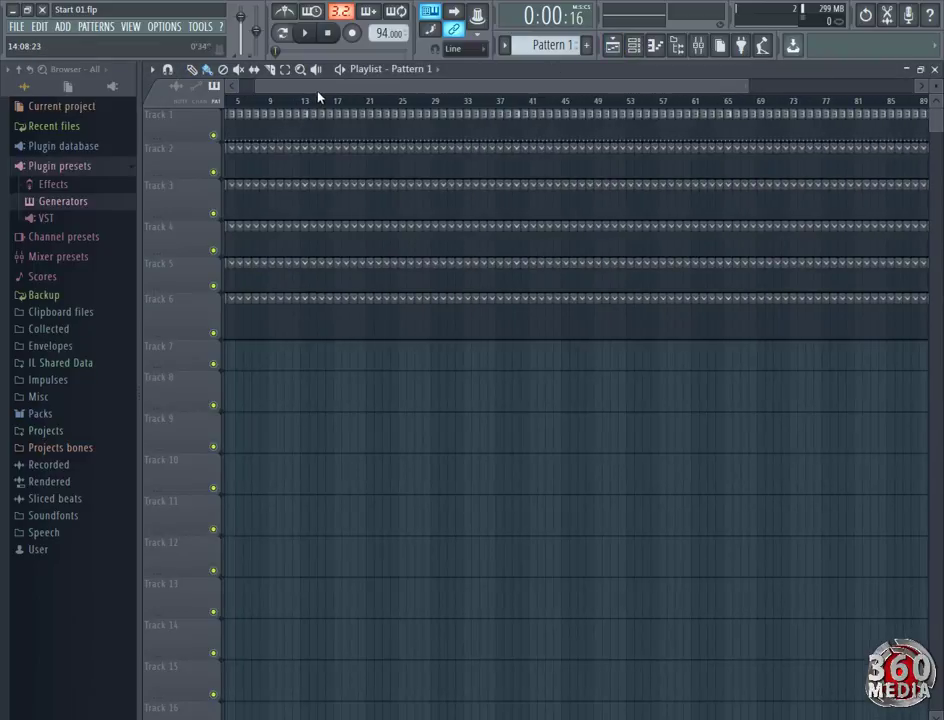
drag(319, 88, 225, 89)
scroll(252, 99, up, 1)
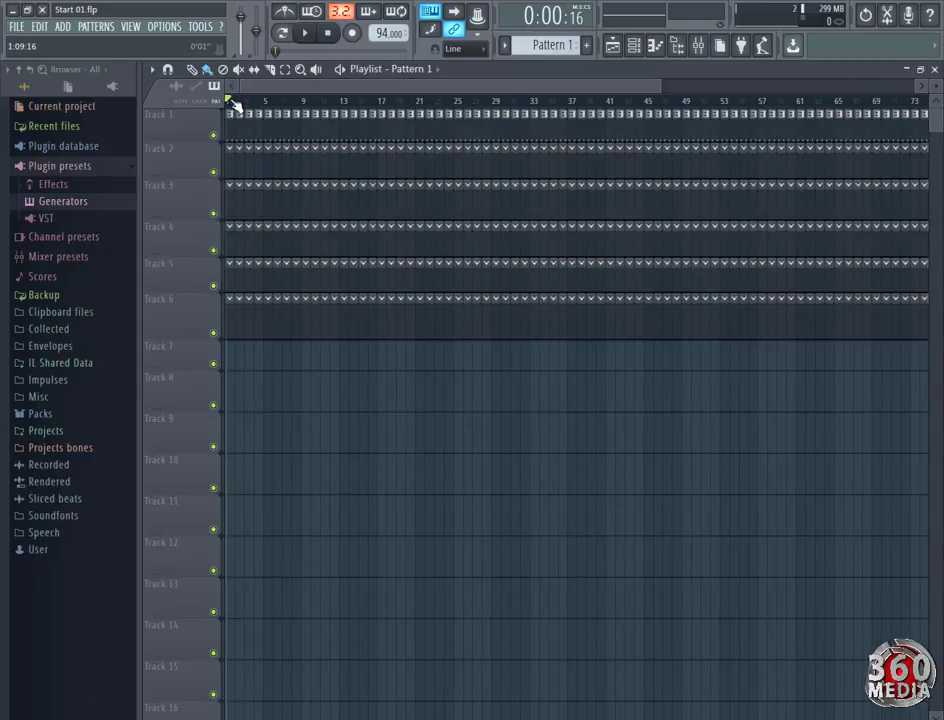
scroll(236, 104, up, 1)
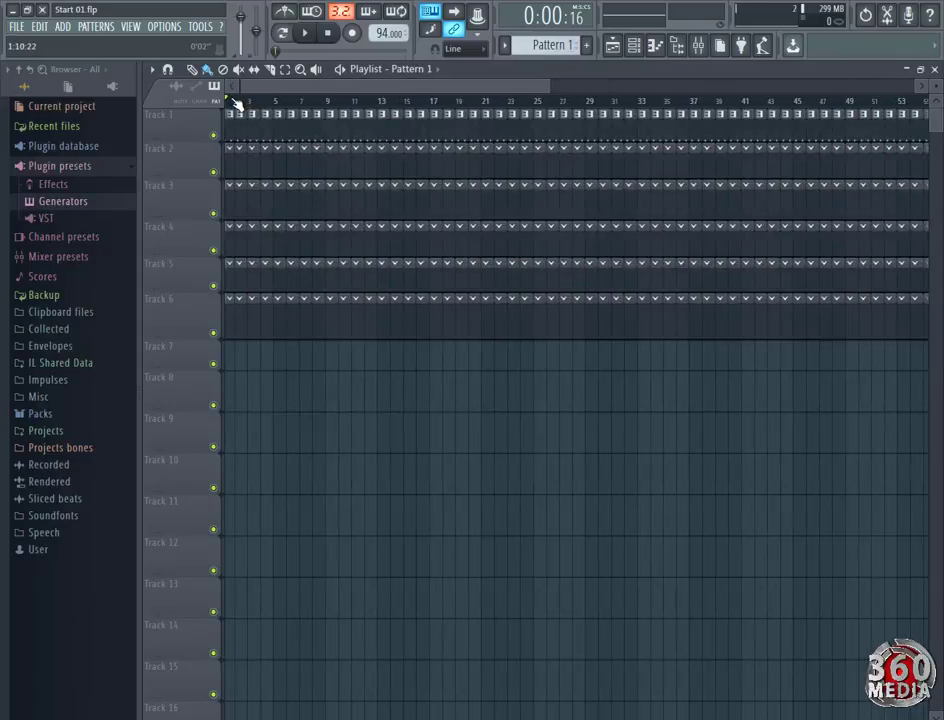
scroll(270, 89, up, 1)
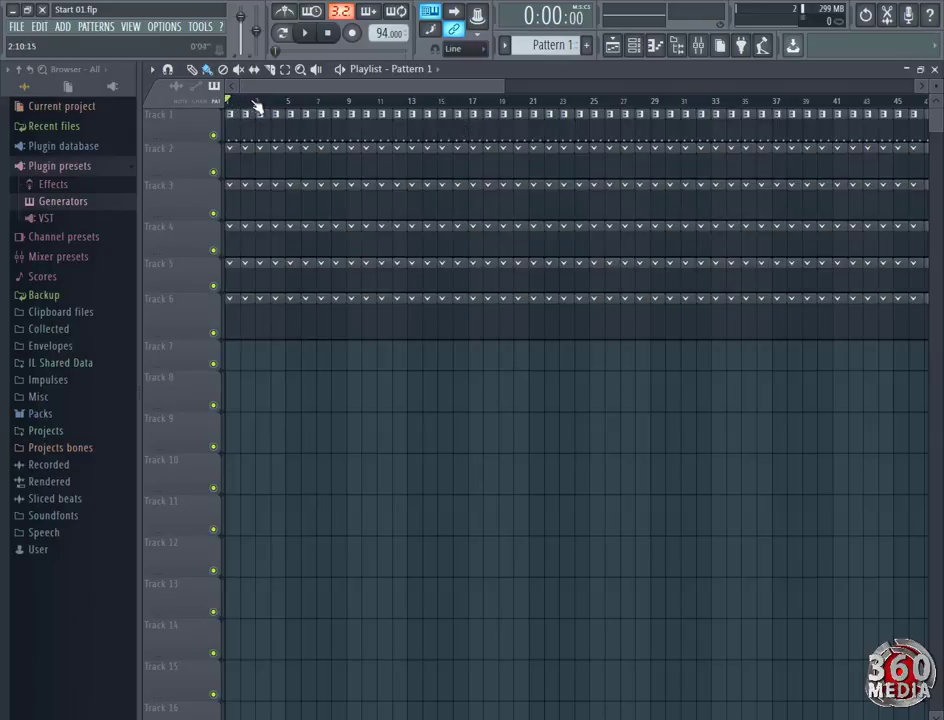
key(space)
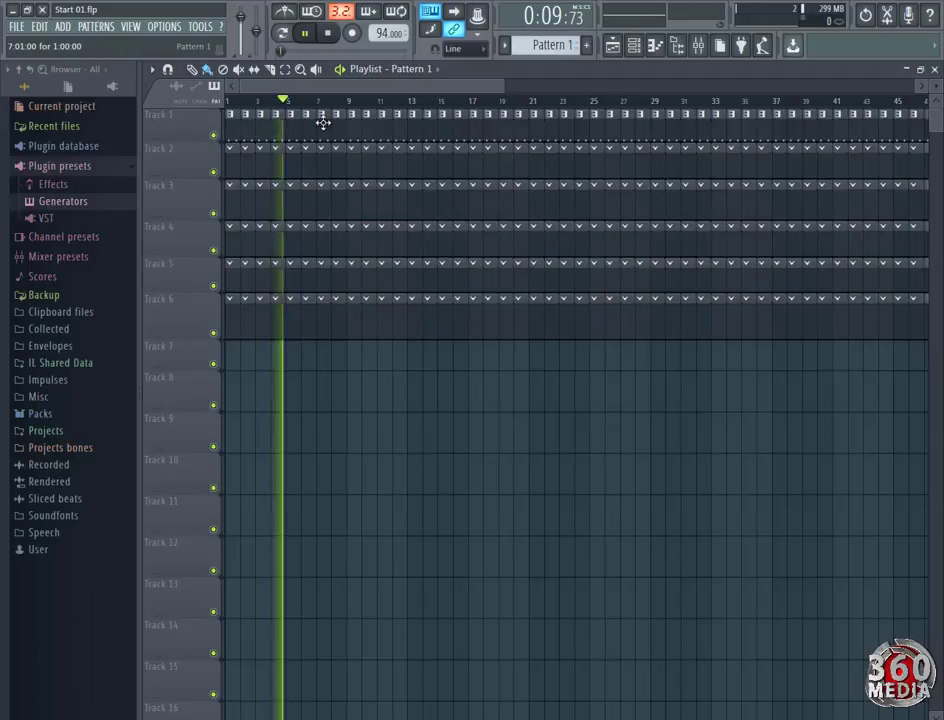
key(space)
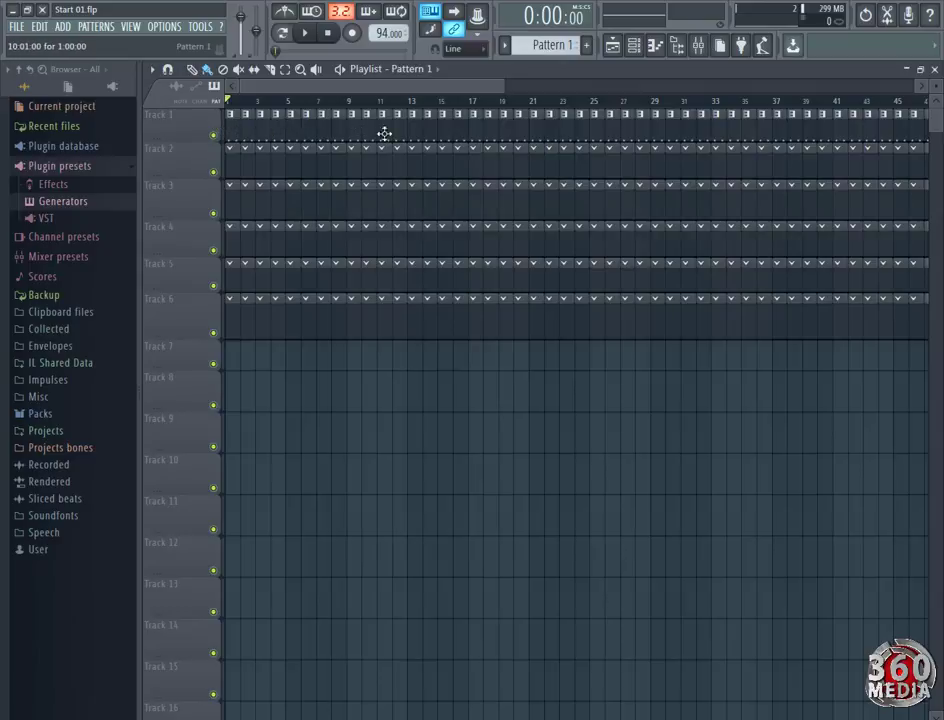
Name playlist Track 1 "707 snare" and choose a red colour with Red 251, Green 0 and Blue 0.
right_click(171, 126)
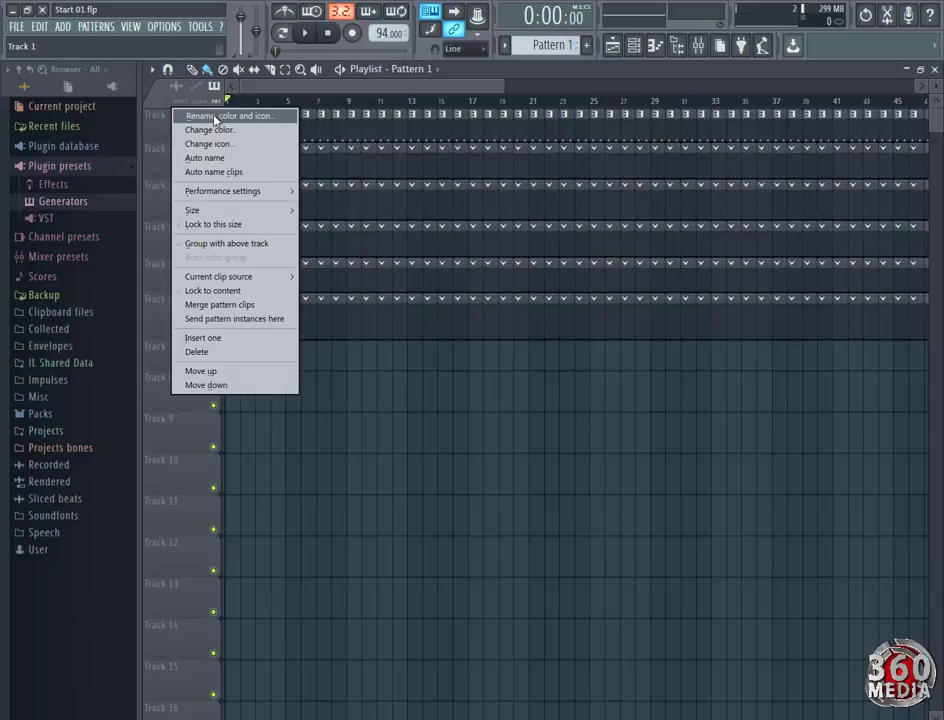
click(214, 118)
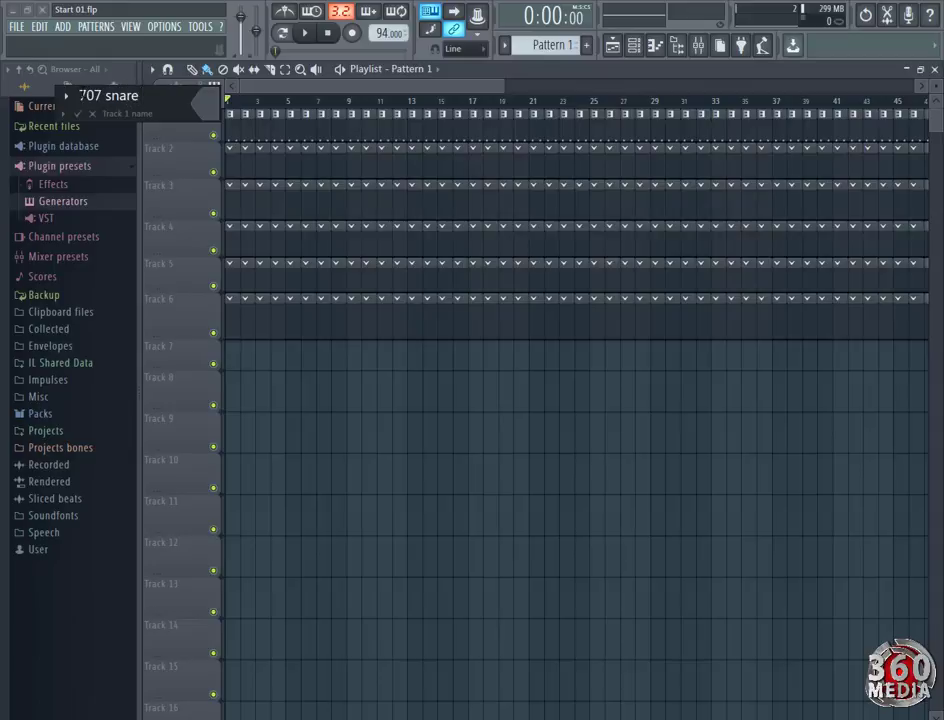
click(228, 105)
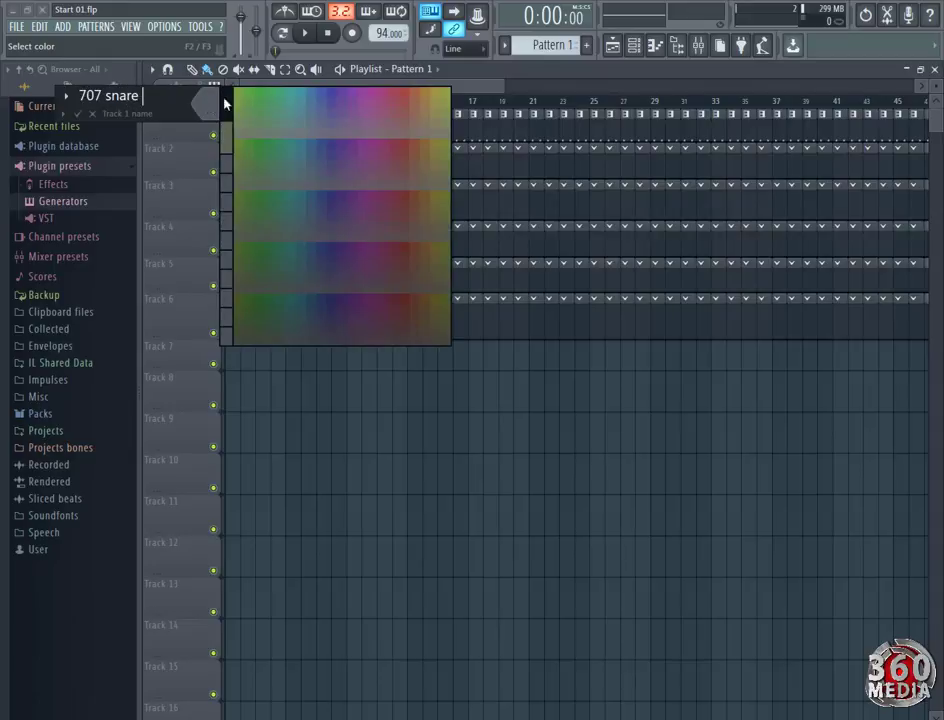
click(228, 105)
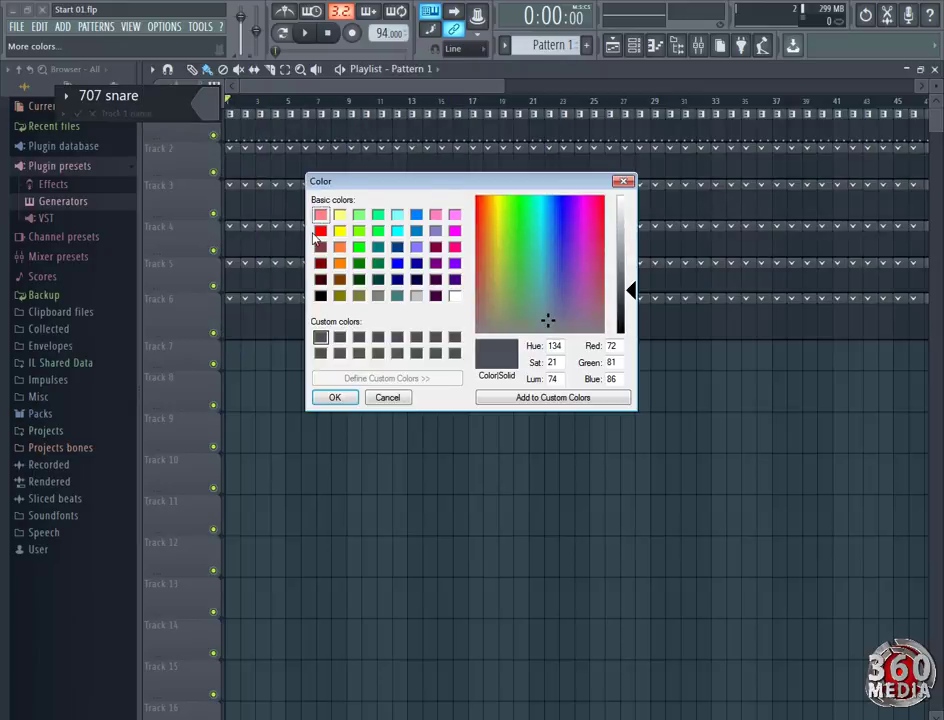
click(320, 231)
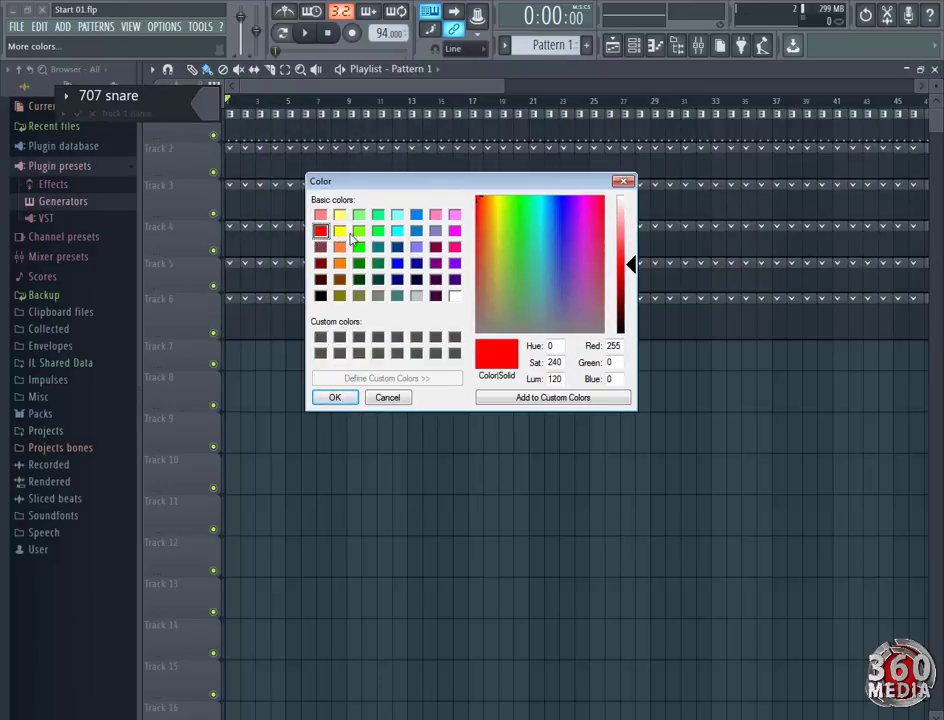
click(629, 270)
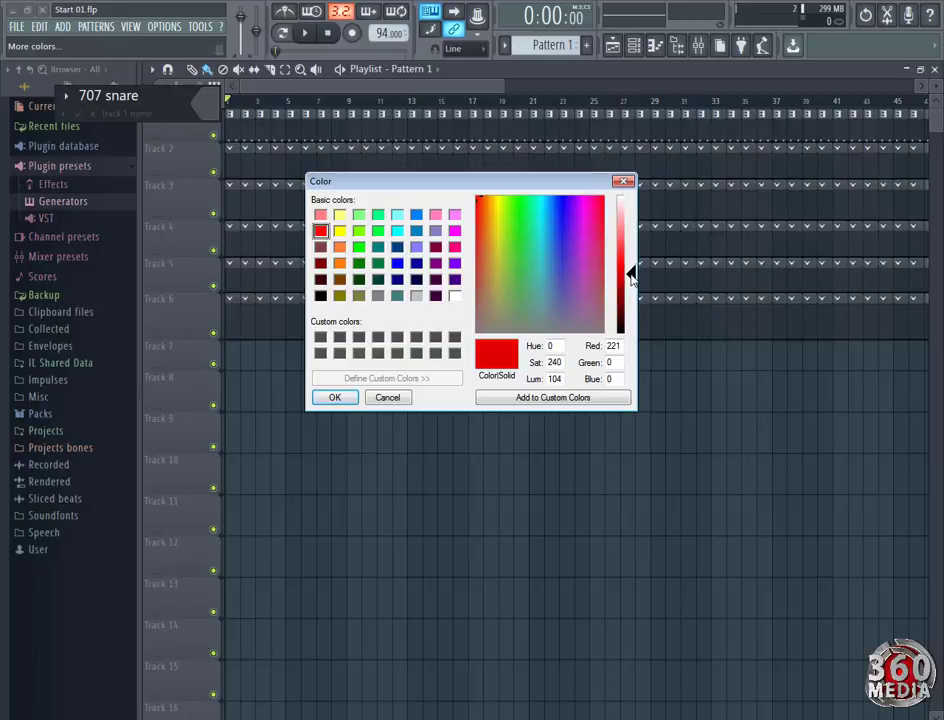
drag(633, 273, 635, 268)
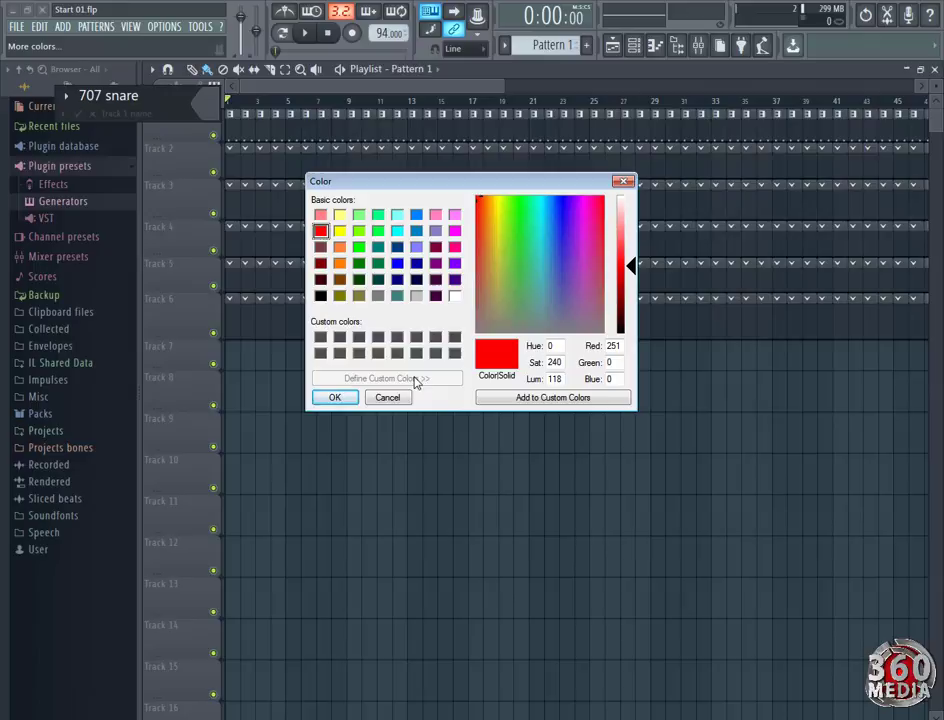
click(335, 397)
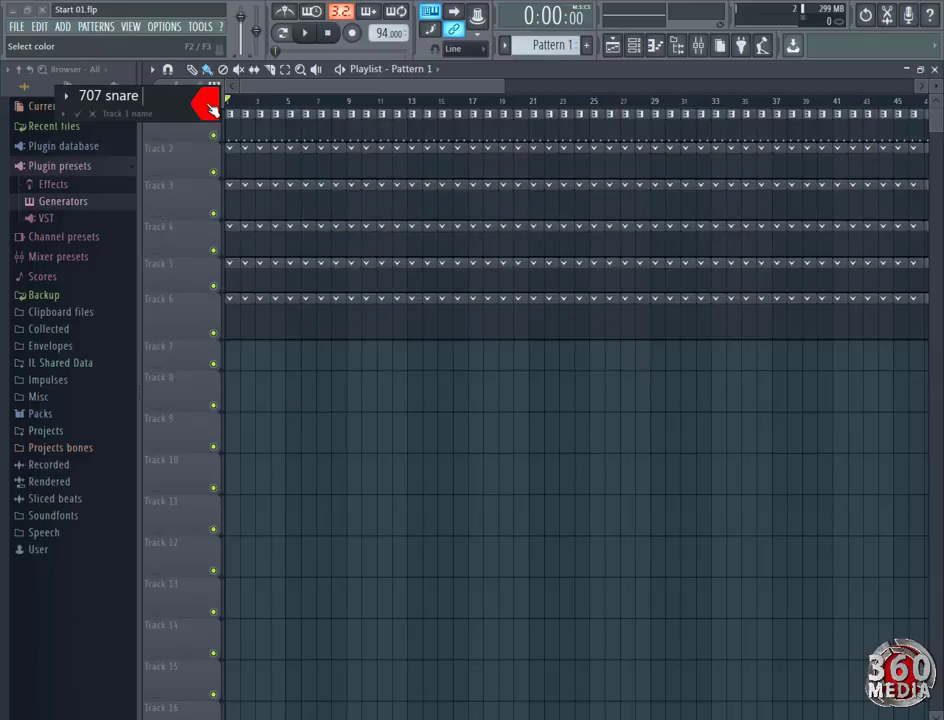
Recheck the chosen red in the colour dialog and apply the new name and colour to Track 1.
click(210, 108)
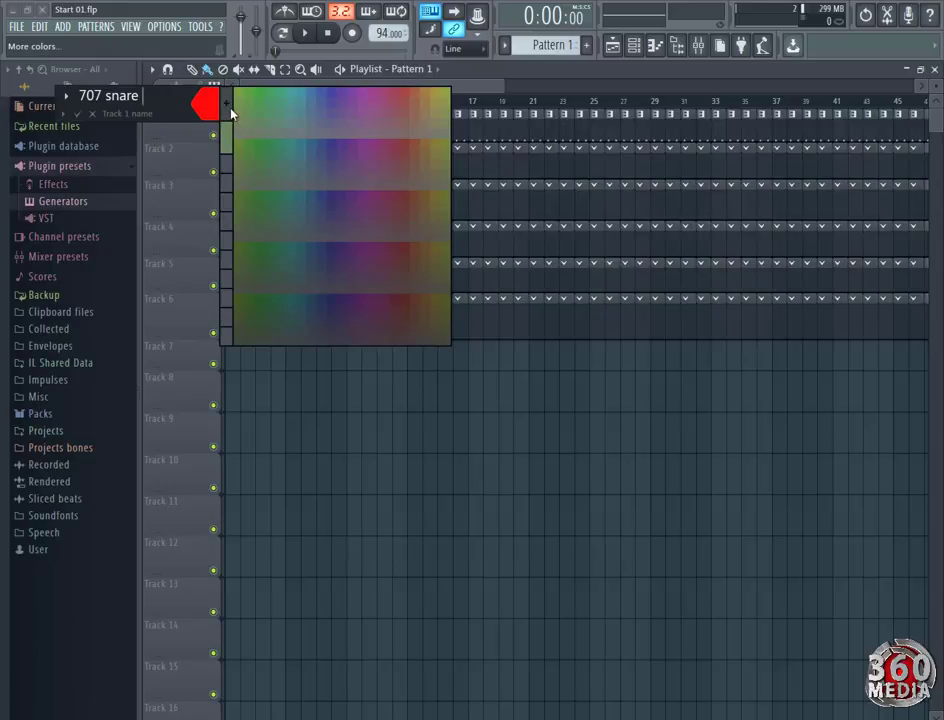
click(205, 102)
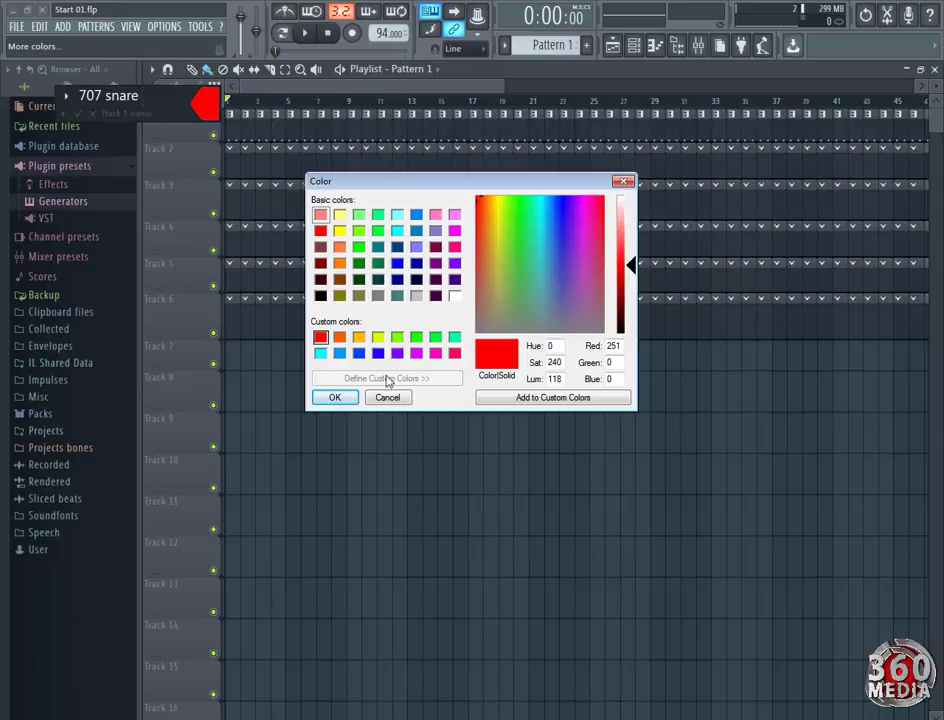
click(336, 397)
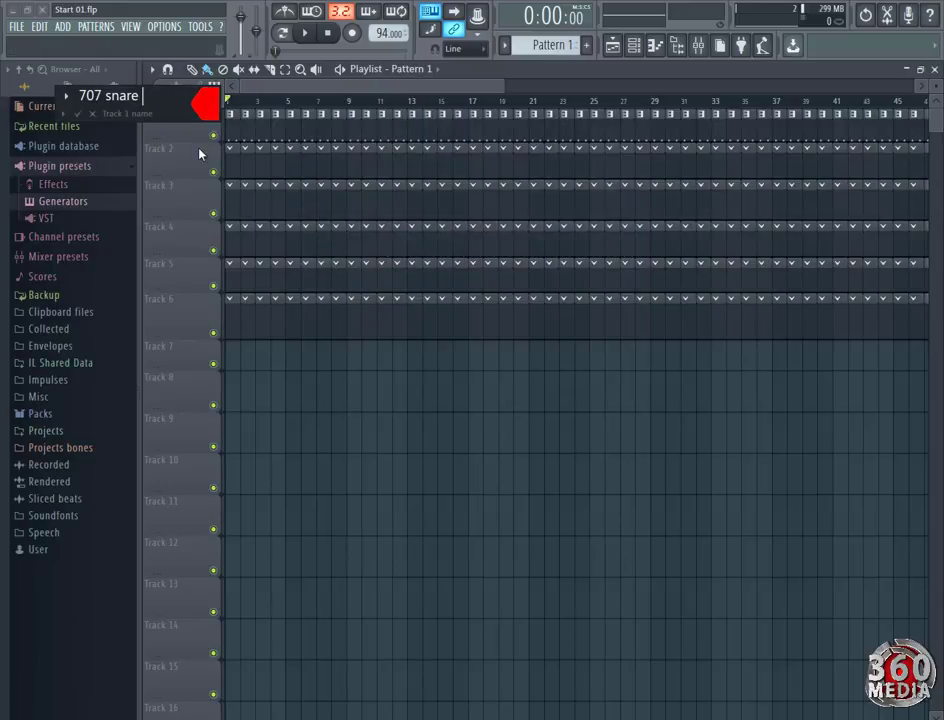
key(Return)
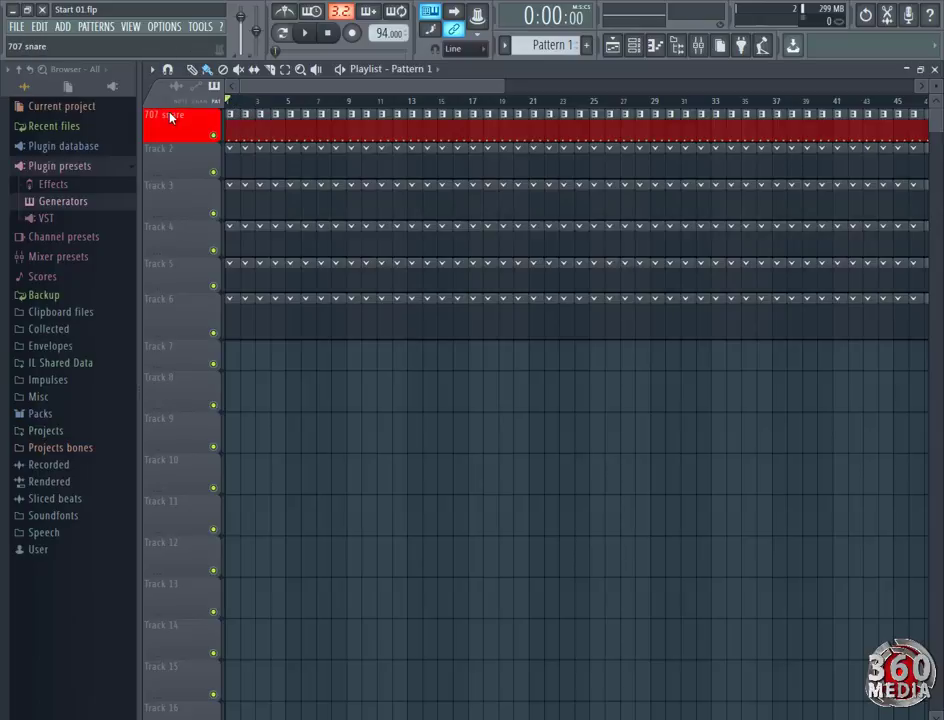
Look over the full length of the playlist clips and play the arrangement from the start.
scroll(277, 107, down, 3)
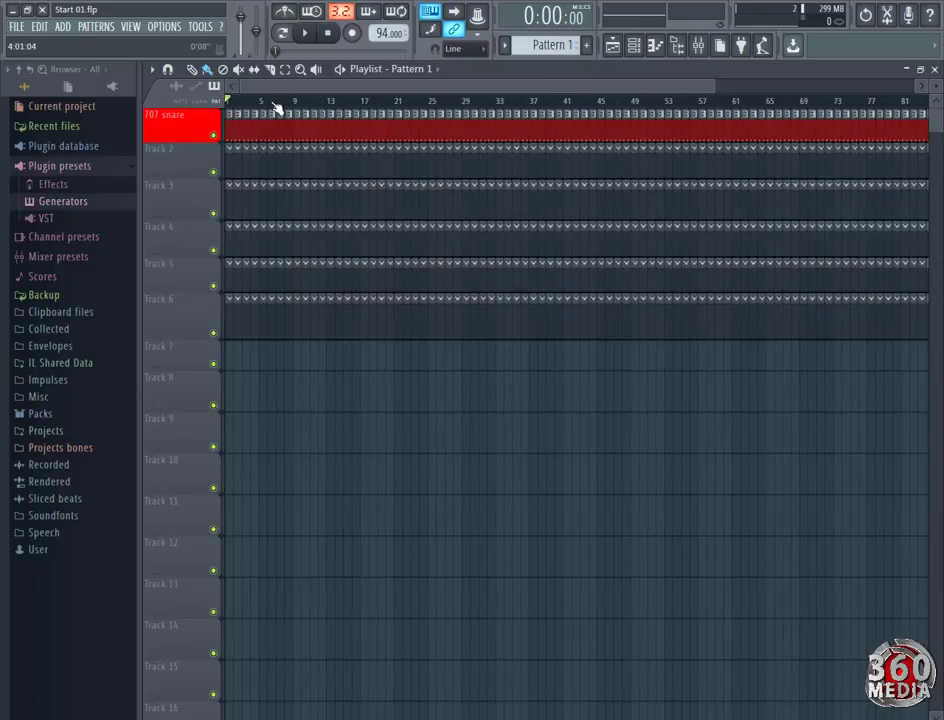
scroll(277, 107, down, 4)
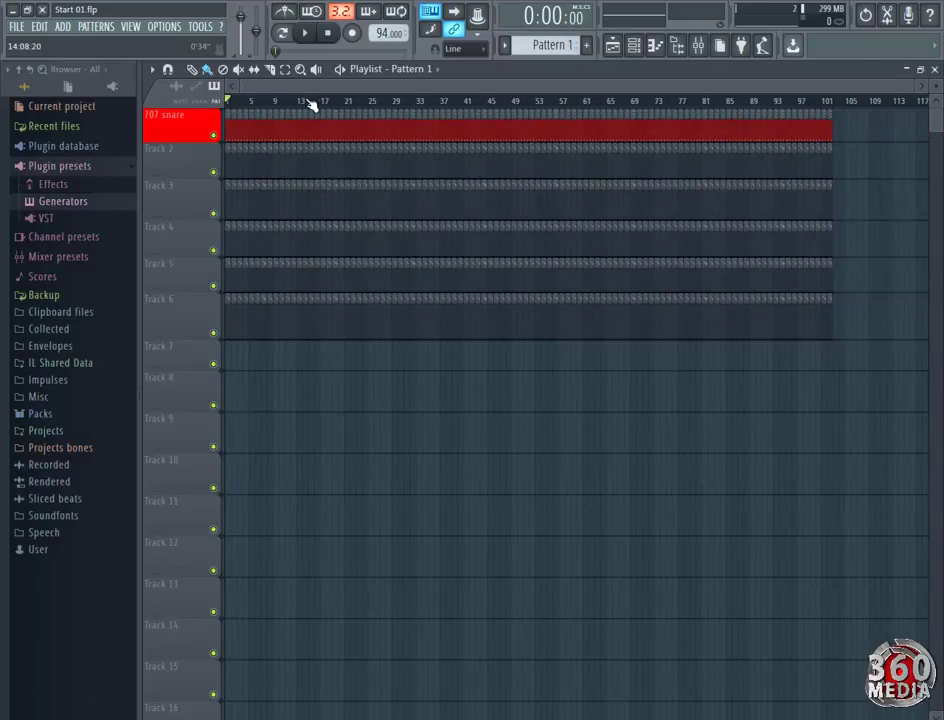
scroll(312, 105, up, 6)
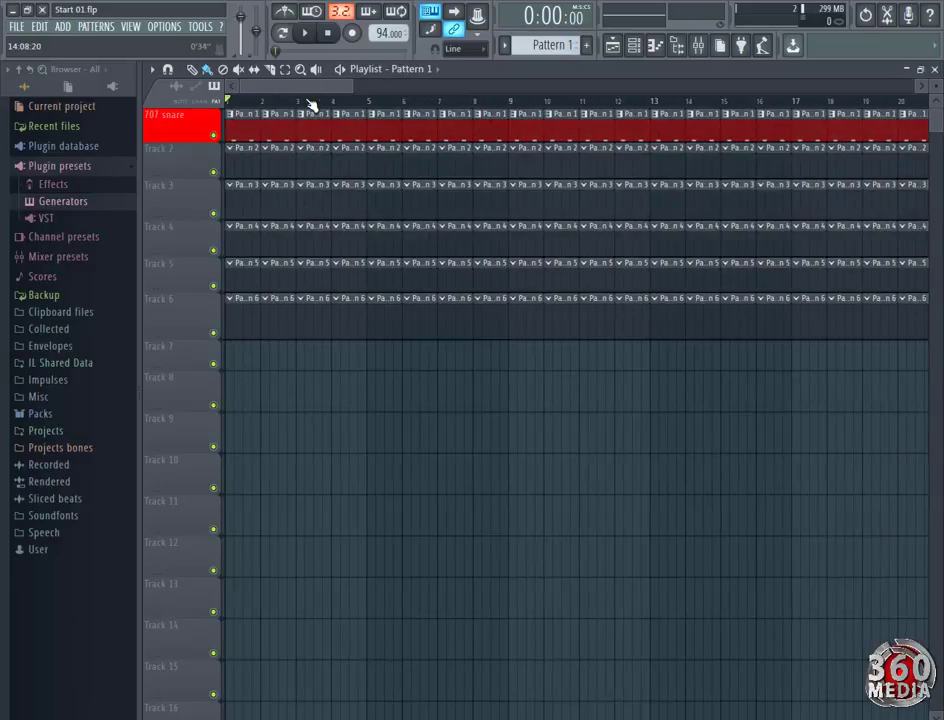
scroll(312, 105, down, 6)
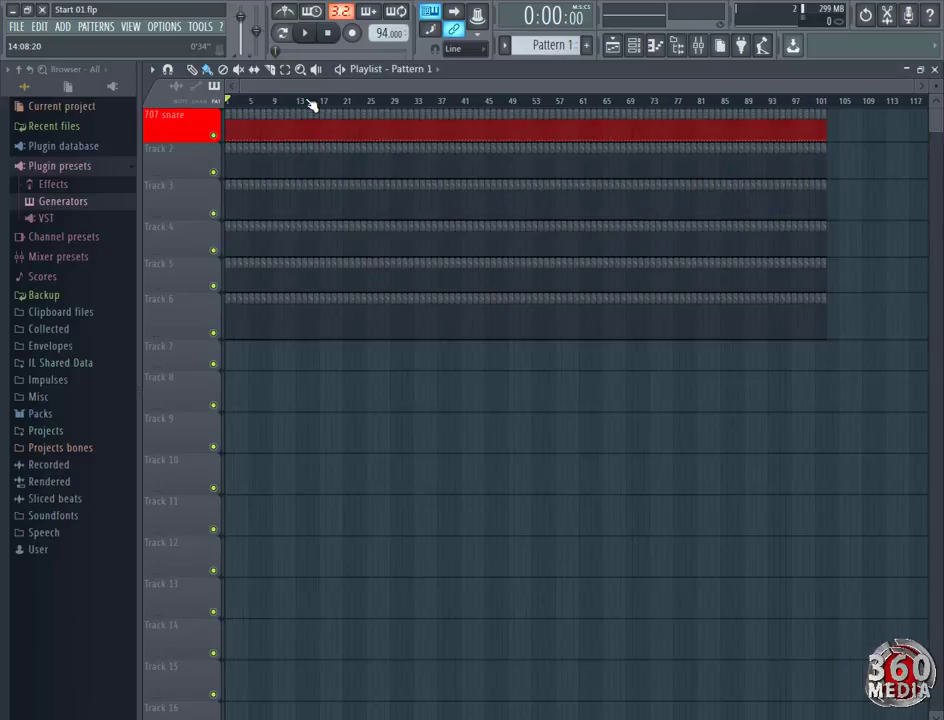
key(space)
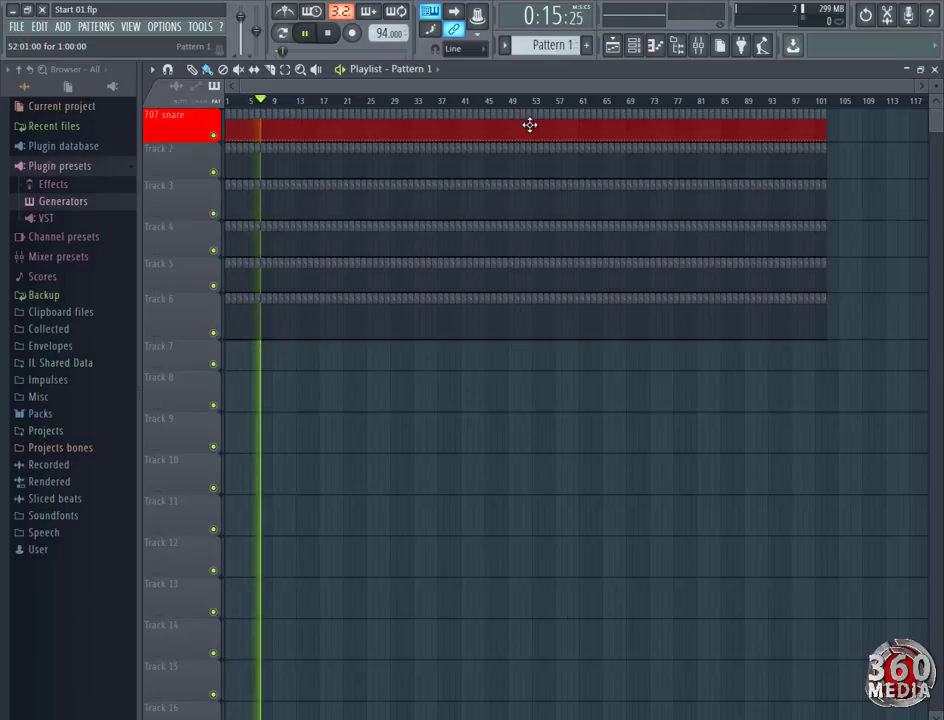
key(space)
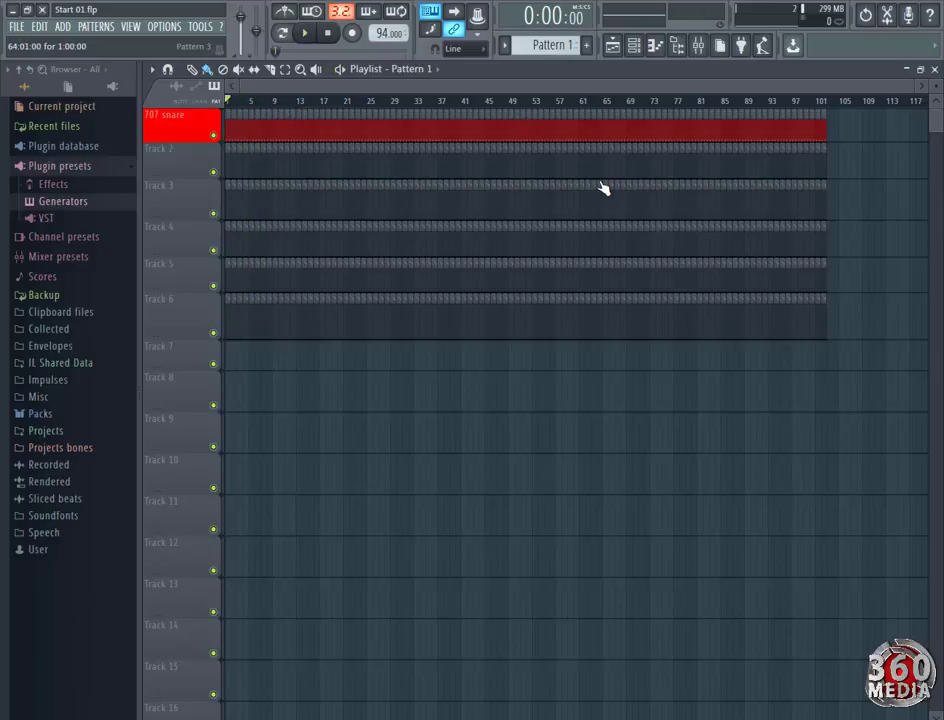
Replace the HIP_Kick channel's sample with HIP_Kick_2 from the HipHop pack and open that channel's Piano roll.
click(634, 50)
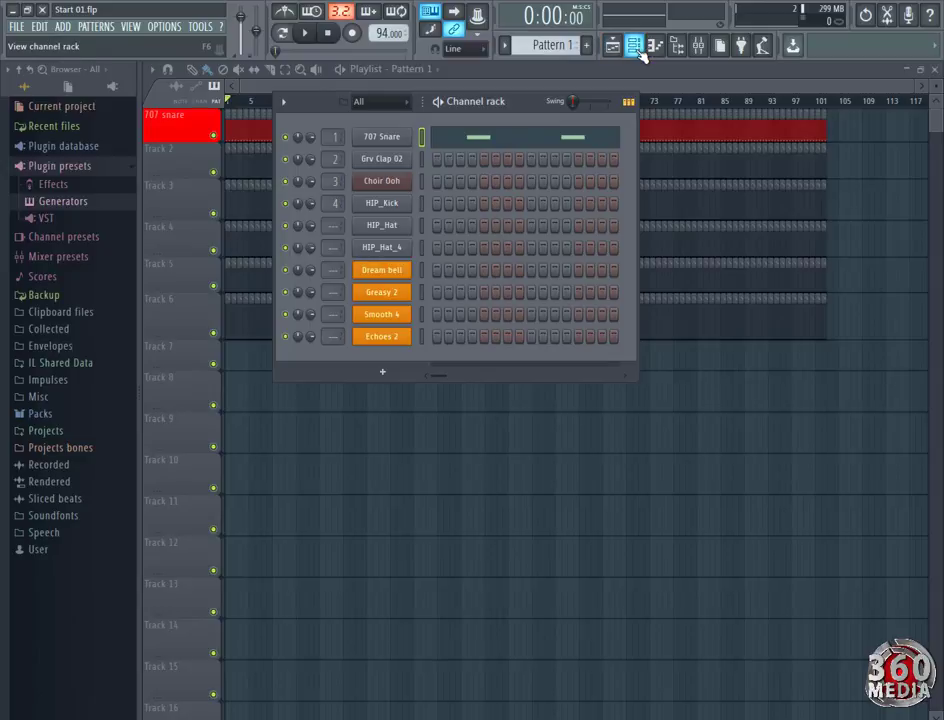
right_click(378, 200)
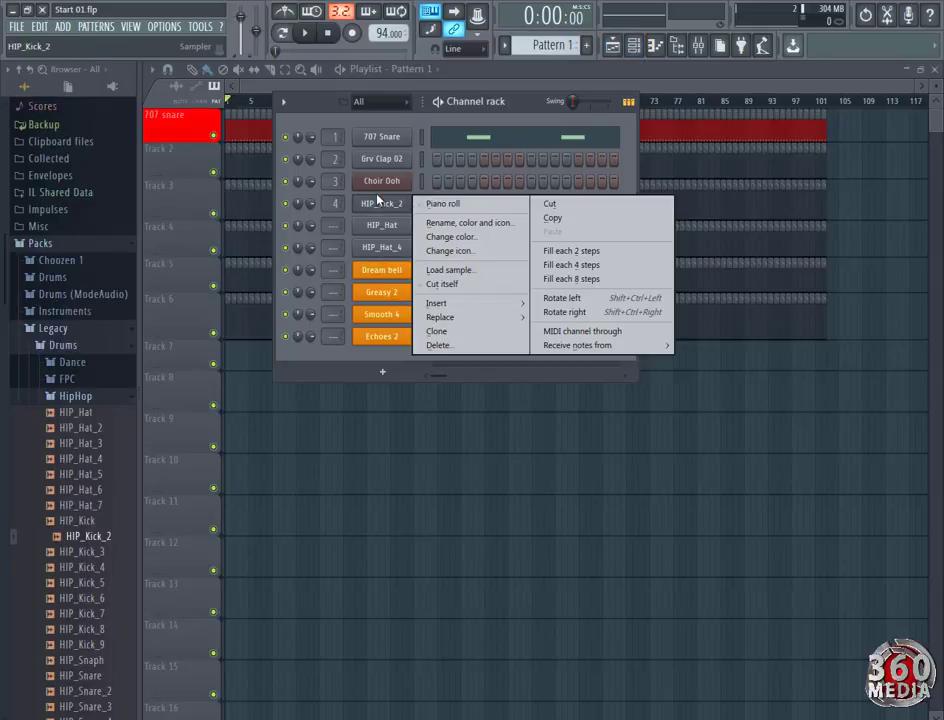
click(439, 207)
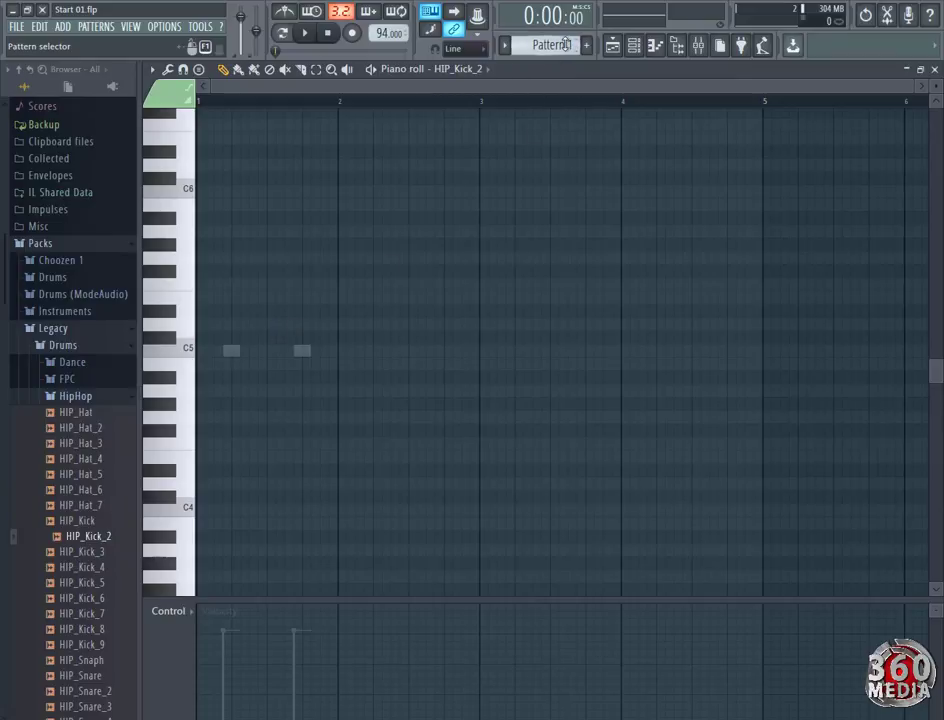
Switch from Pattern 1 to Pattern 2, checking the channel rack, and return to the HIP_Kick_2 Piano roll.
click(634, 45)
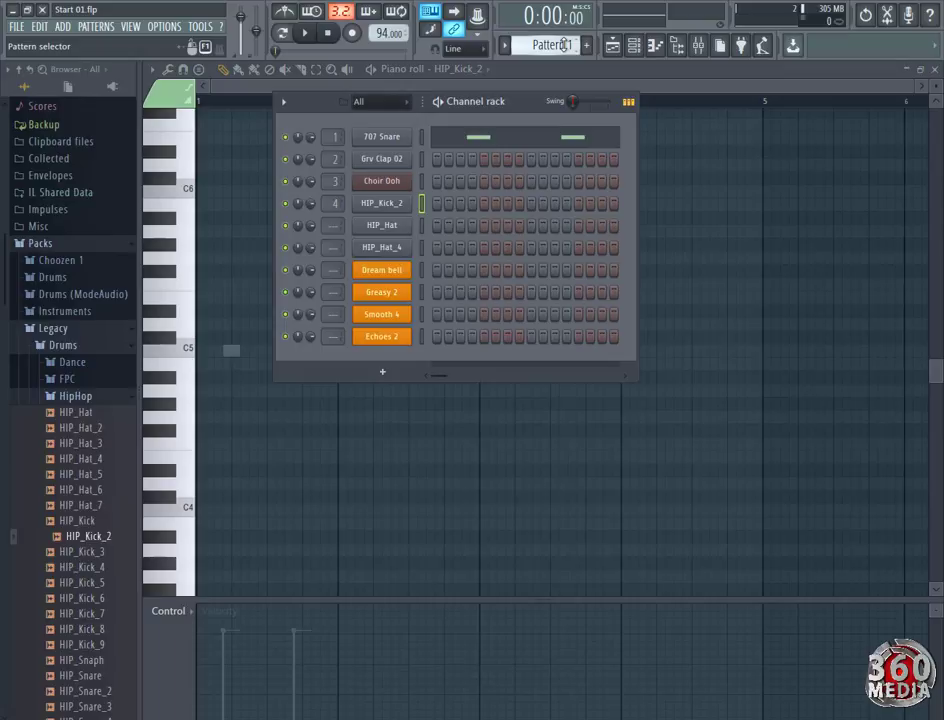
scroll(552, 45, down, 1)
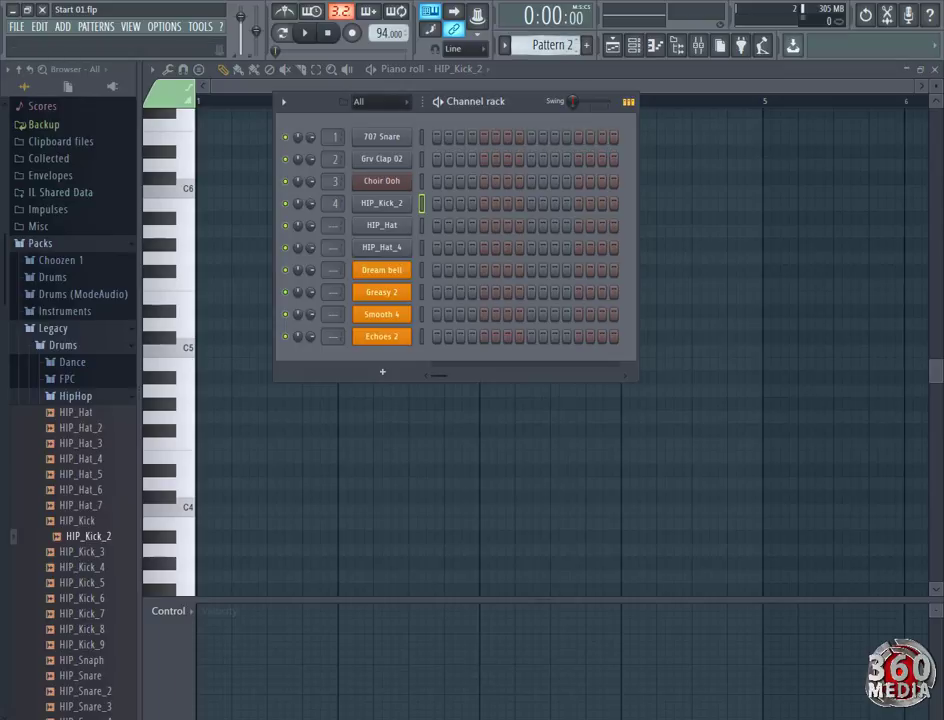
click(539, 77)
Audition the HIP_Kick_2 sample on the Piano roll keys around C5, repeating B4.
click(185, 320)
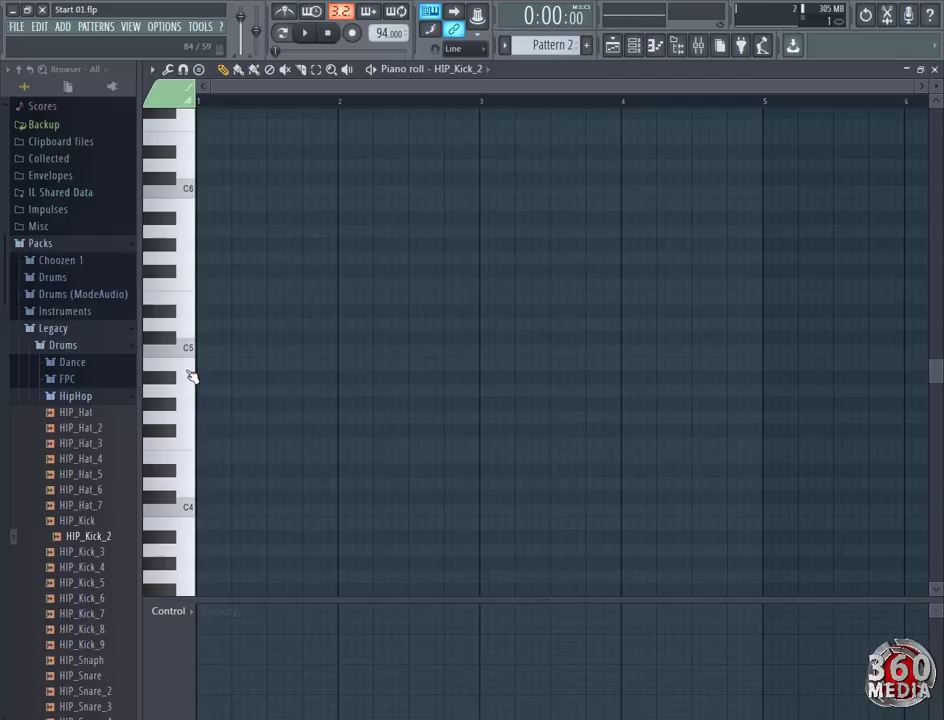
click(190, 355)
click(190, 377)
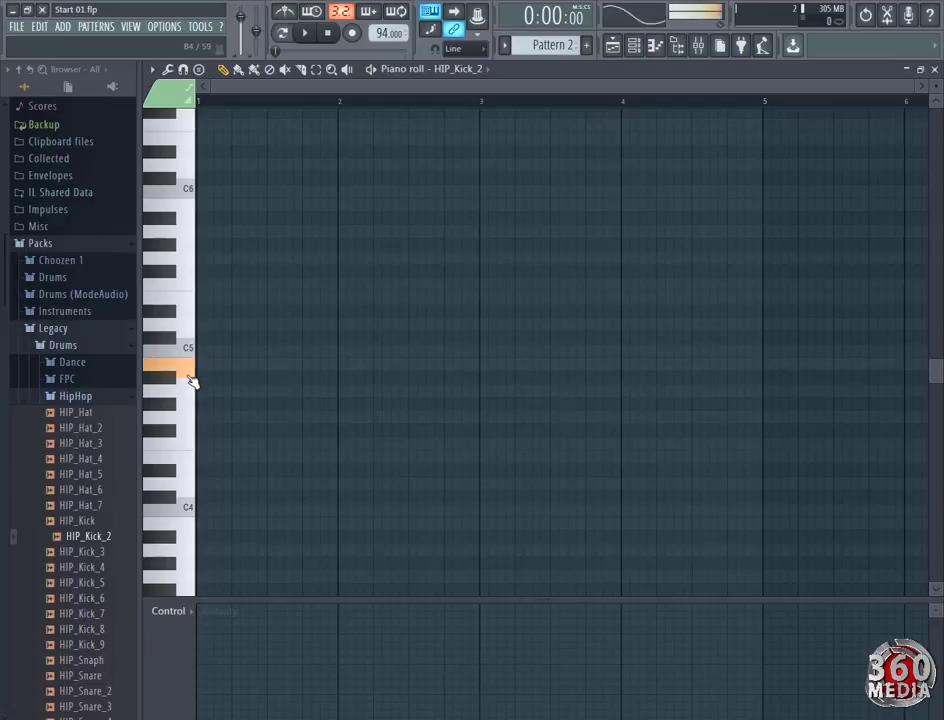
click(191, 377)
click(193, 377)
Place a B4 kick note at step 16 of bar 1 in Pattern 2 while the pattern plays.
scroll(231, 108, up, 3)
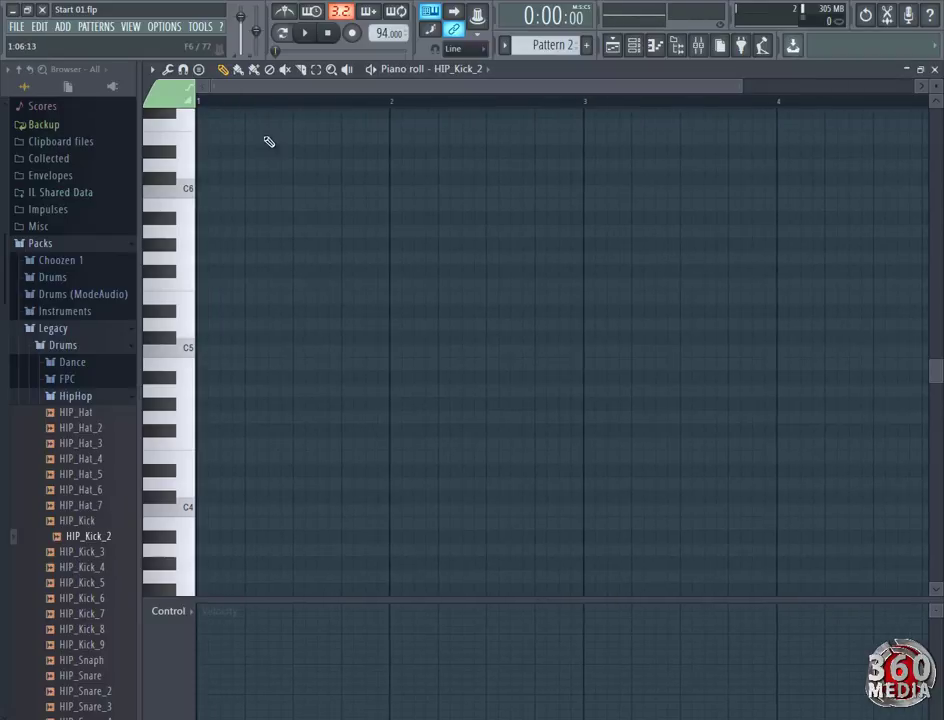
key(space)
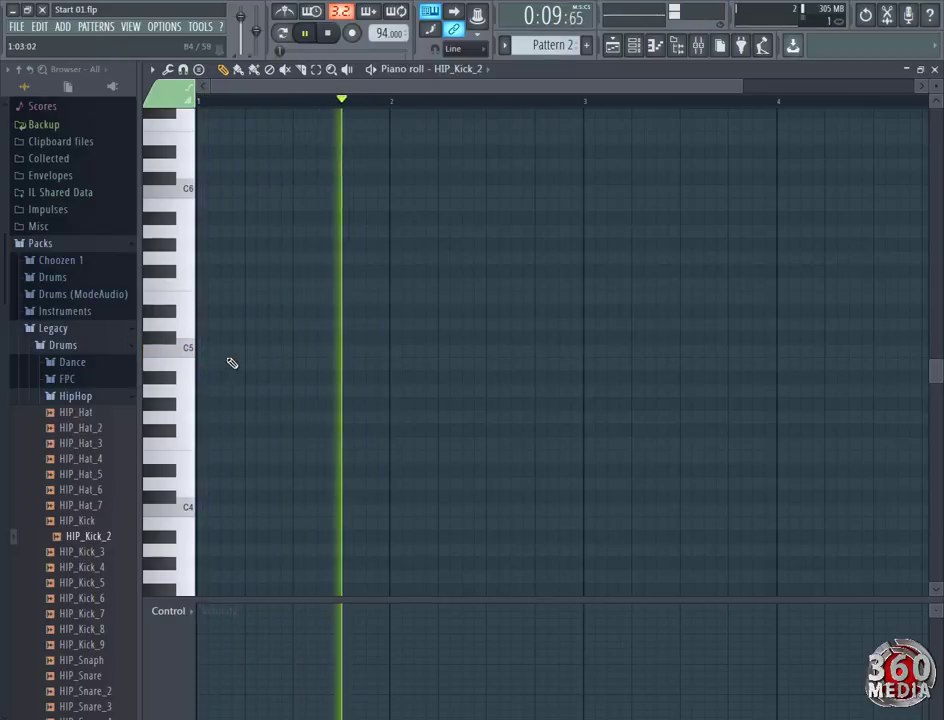
click(388, 366)
drag(399, 365, 391, 365)
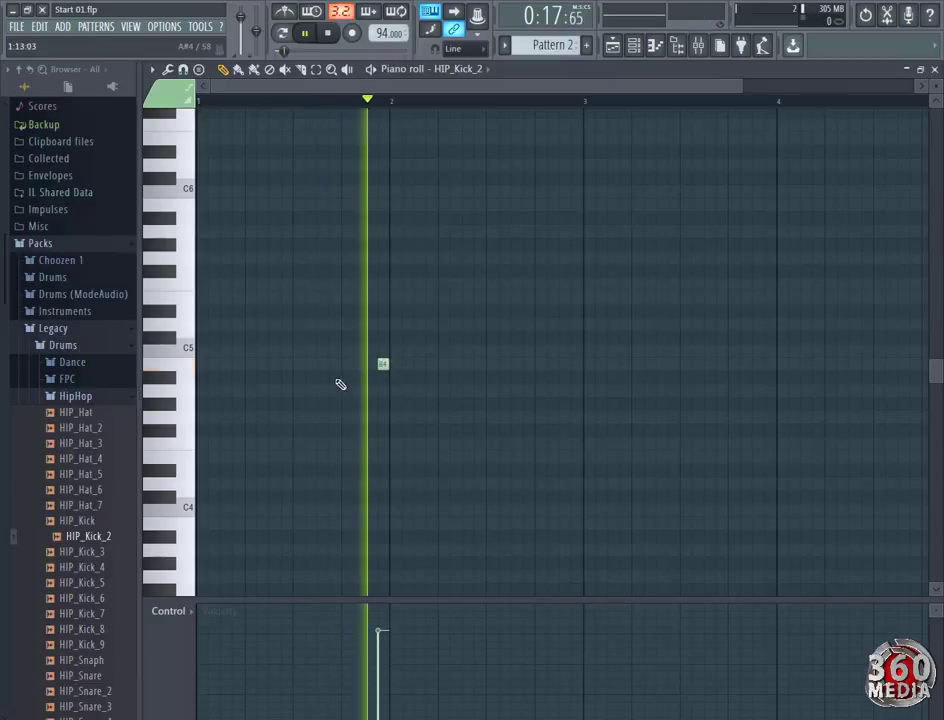
Add B4 kick notes at steps 3 and 6 of bar 1 in Pattern 2 and replay the pattern from its start.
click(227, 368)
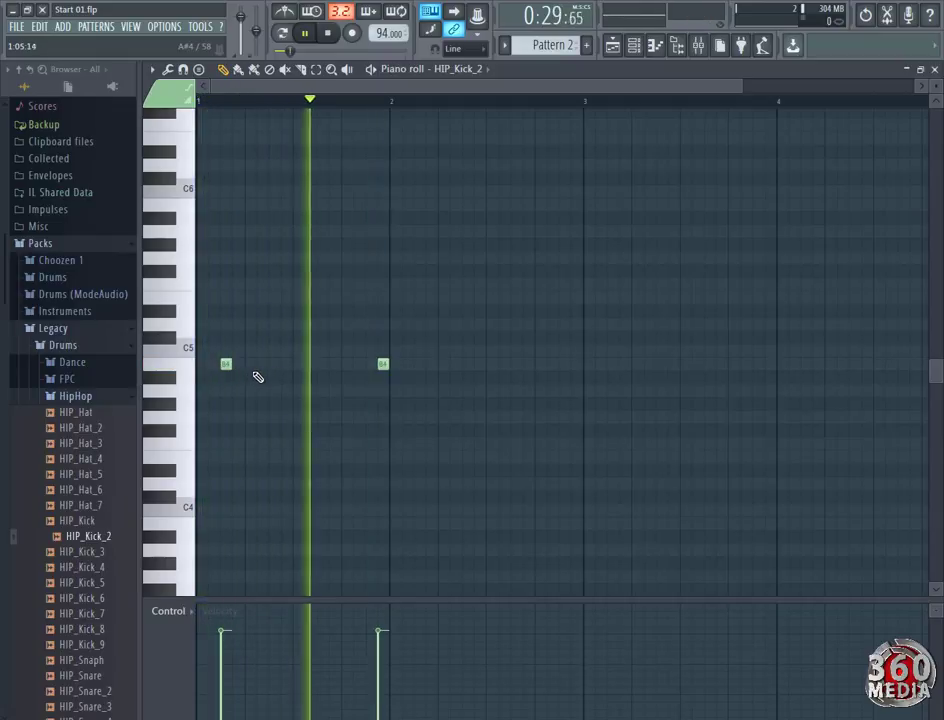
click(262, 368)
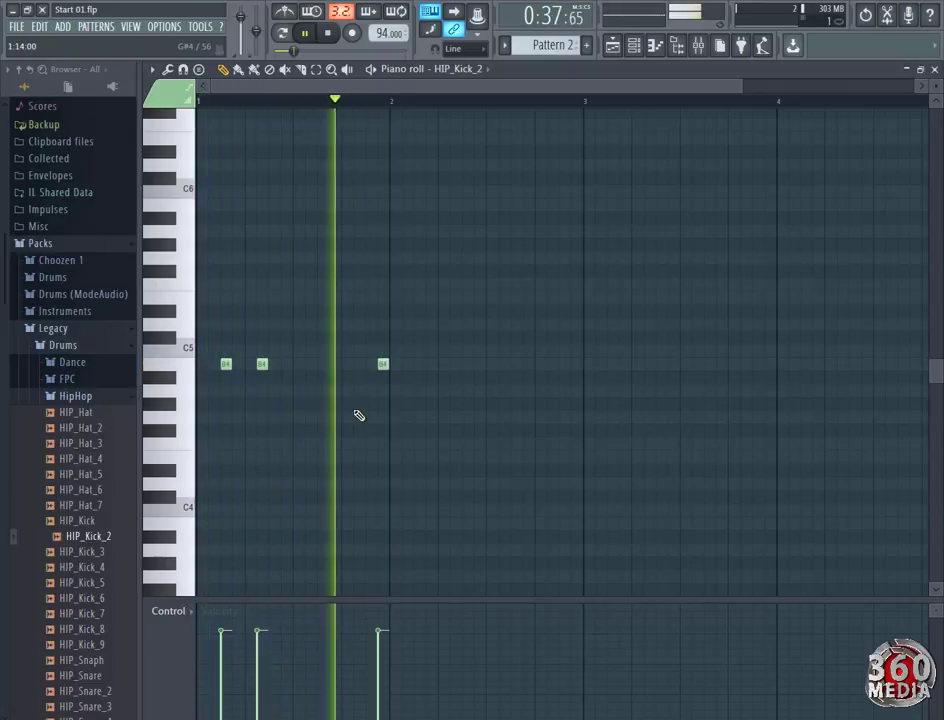
key(space)
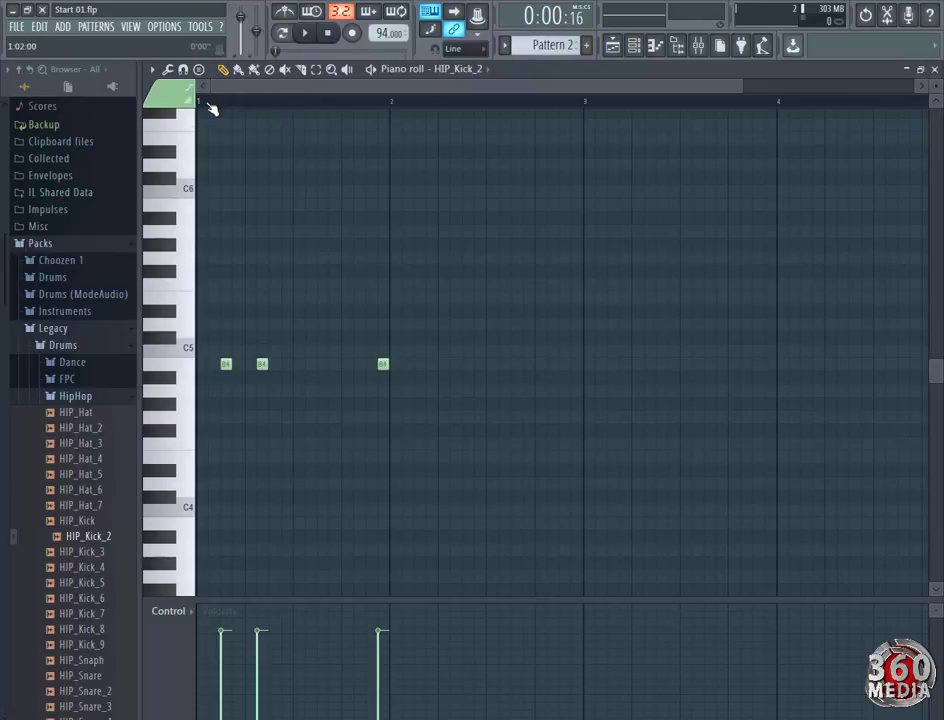
key(space)
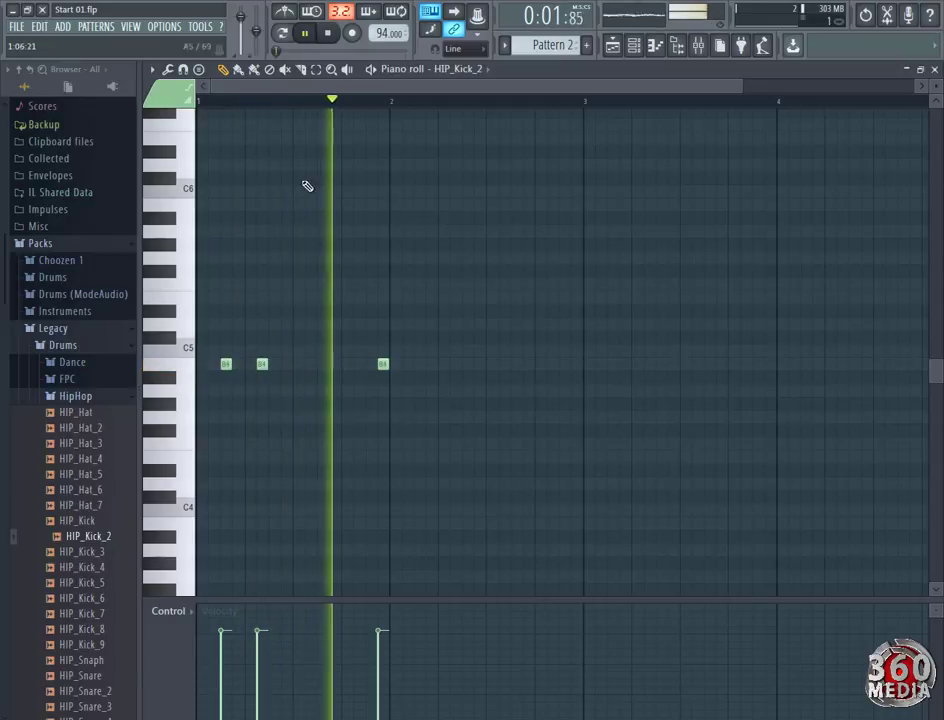
Compare with Pattern 1's snare notes and try moving the step 3 kick to step 4 in Pattern 2.
scroll(552, 45, up, 1)
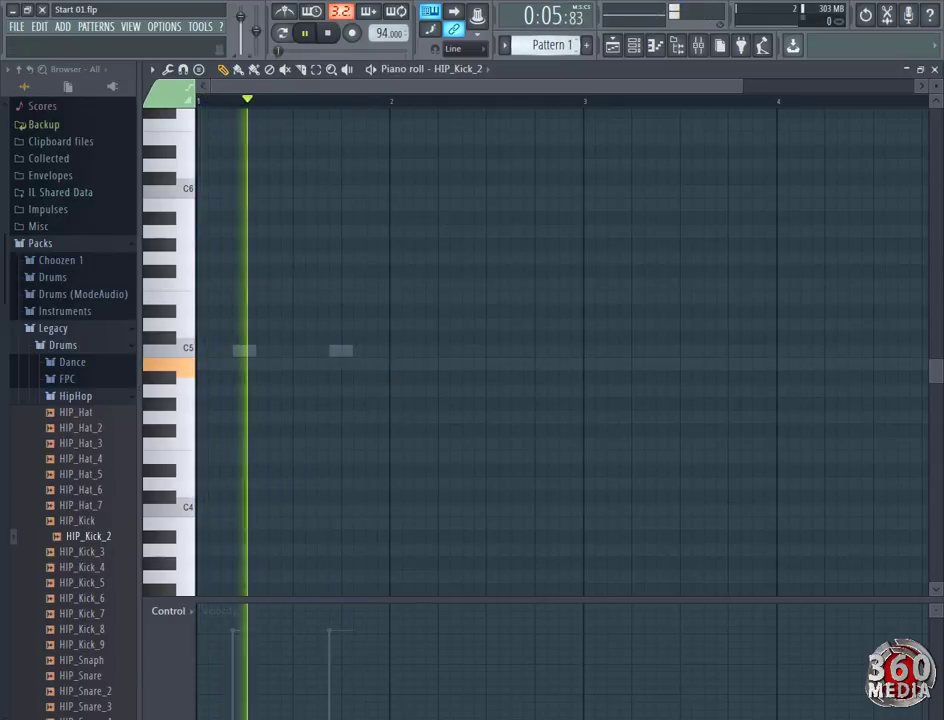
scroll(573, 46, down, 1)
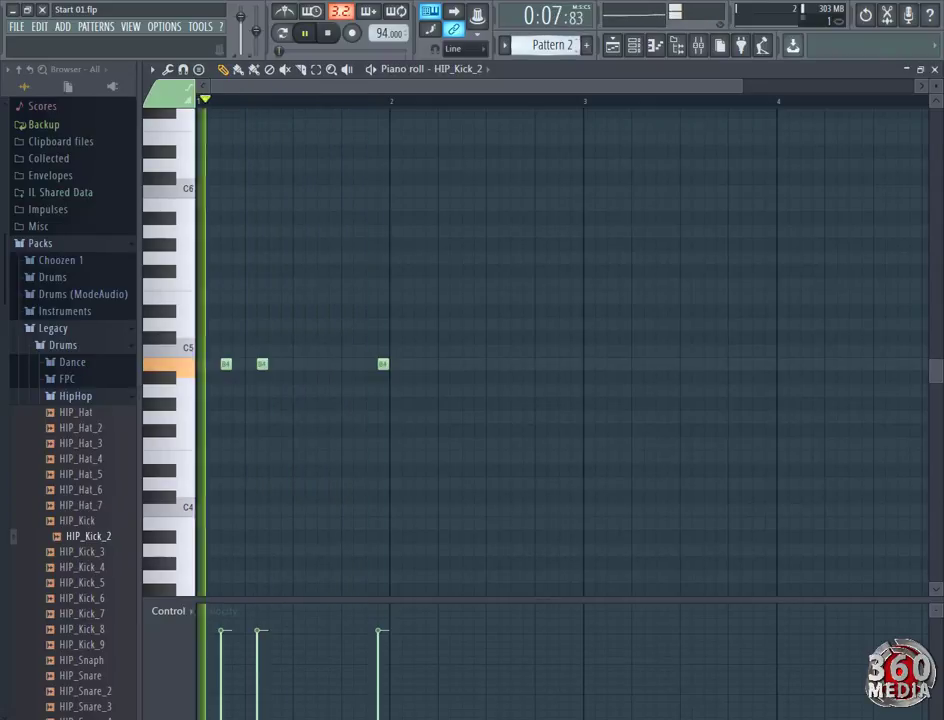
drag(223, 364, 237, 368)
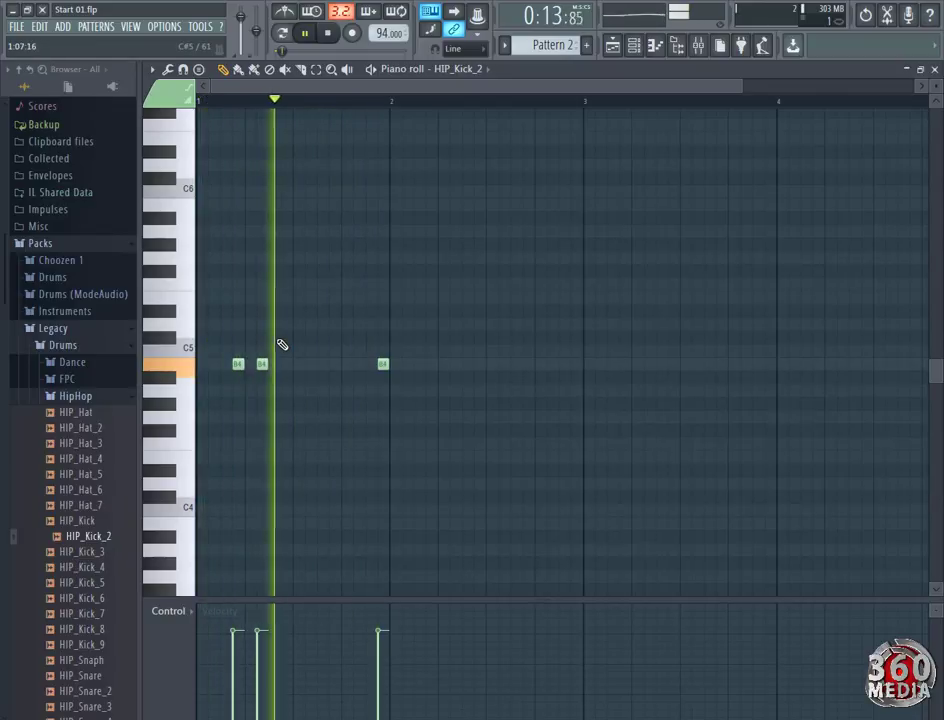
key(ctrl+z)
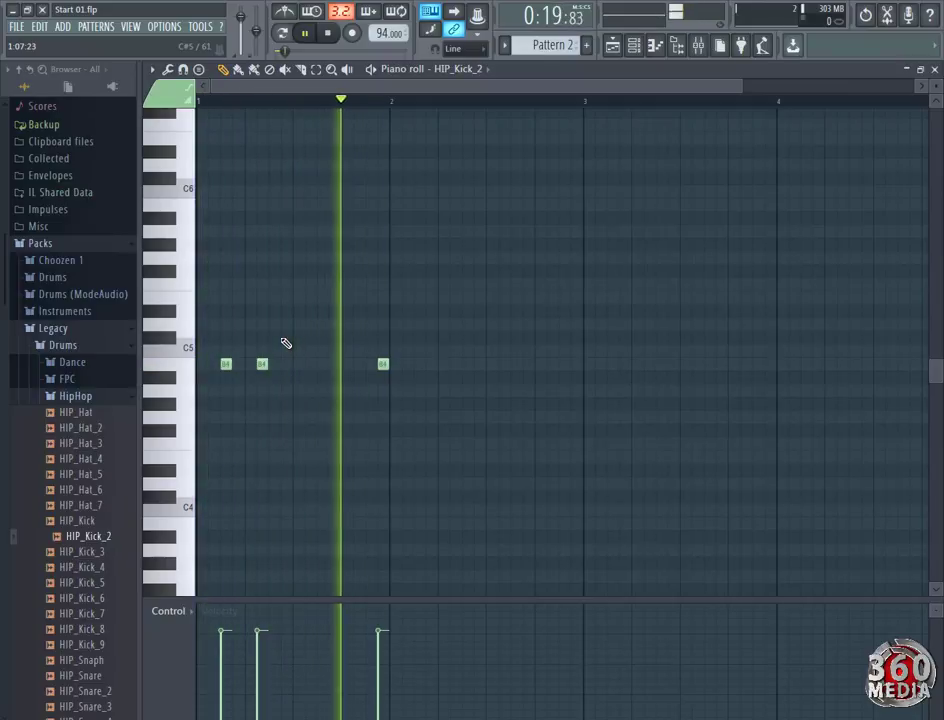
Open the playlist and name Track 2 "HP kick 2".
click(612, 45)
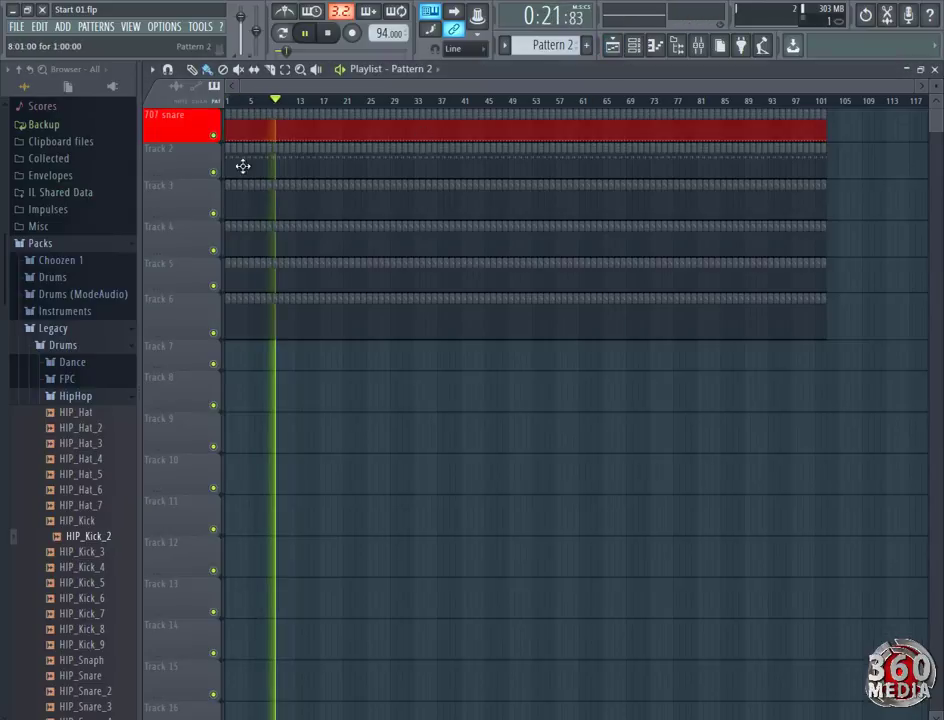
right_click(172, 150)
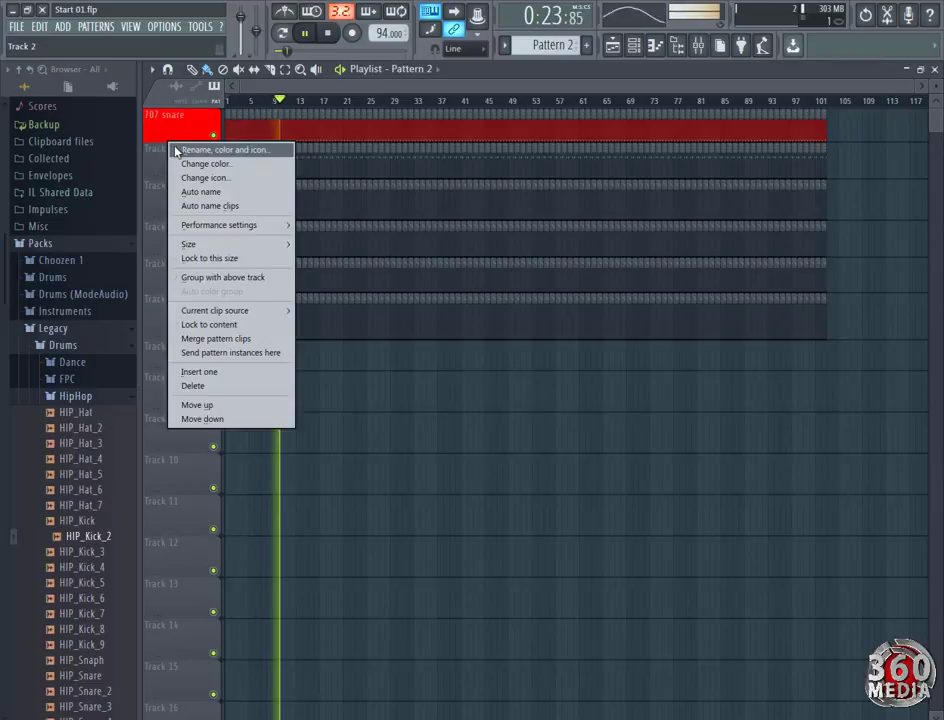
click(210, 150)
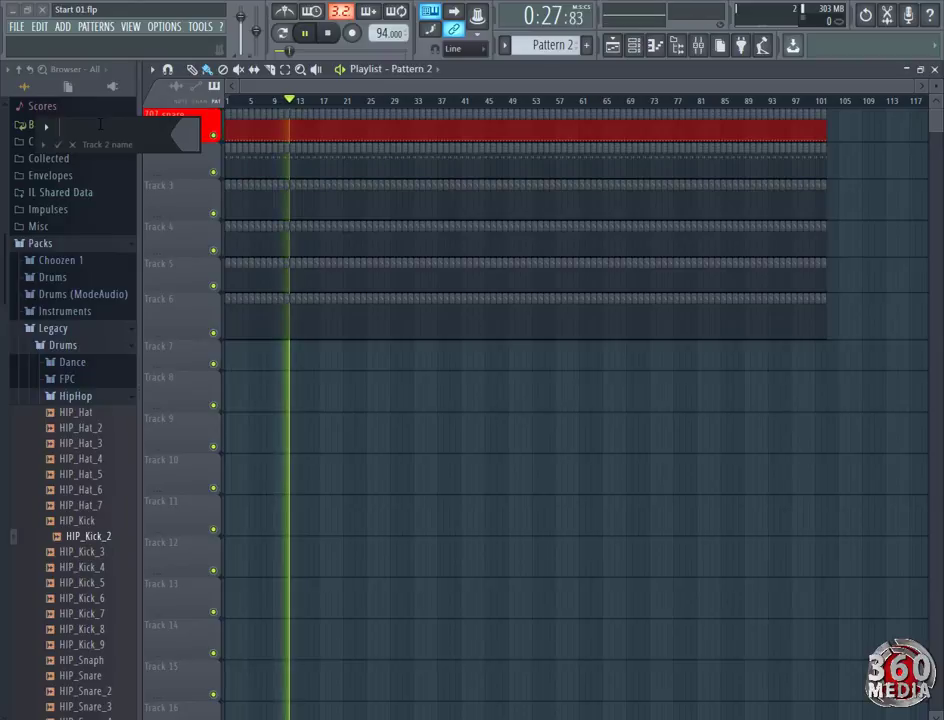
text(HP)
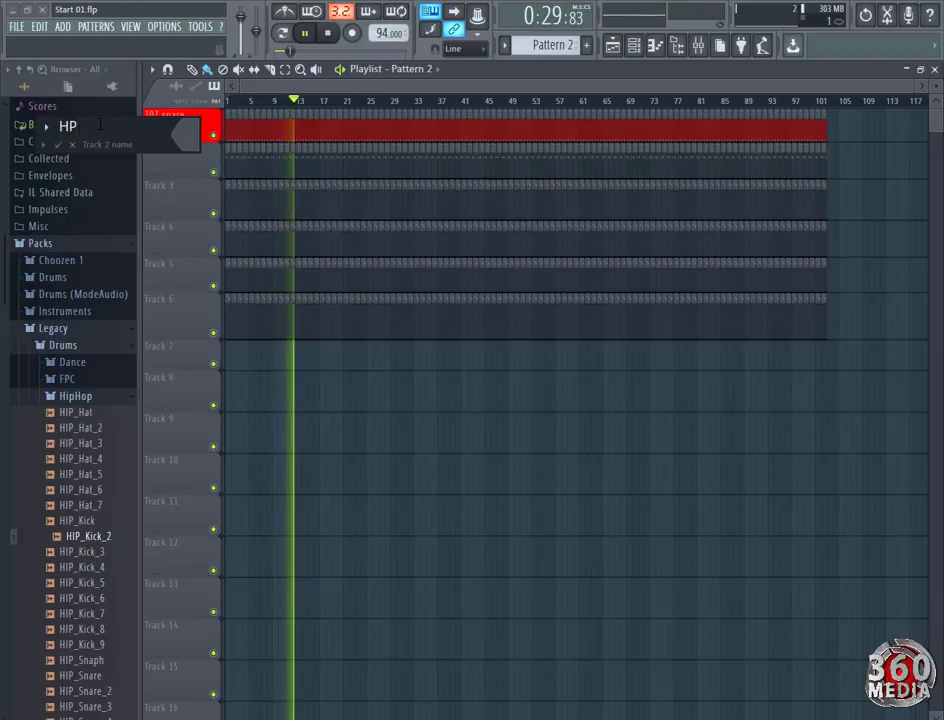
text( kick 2)
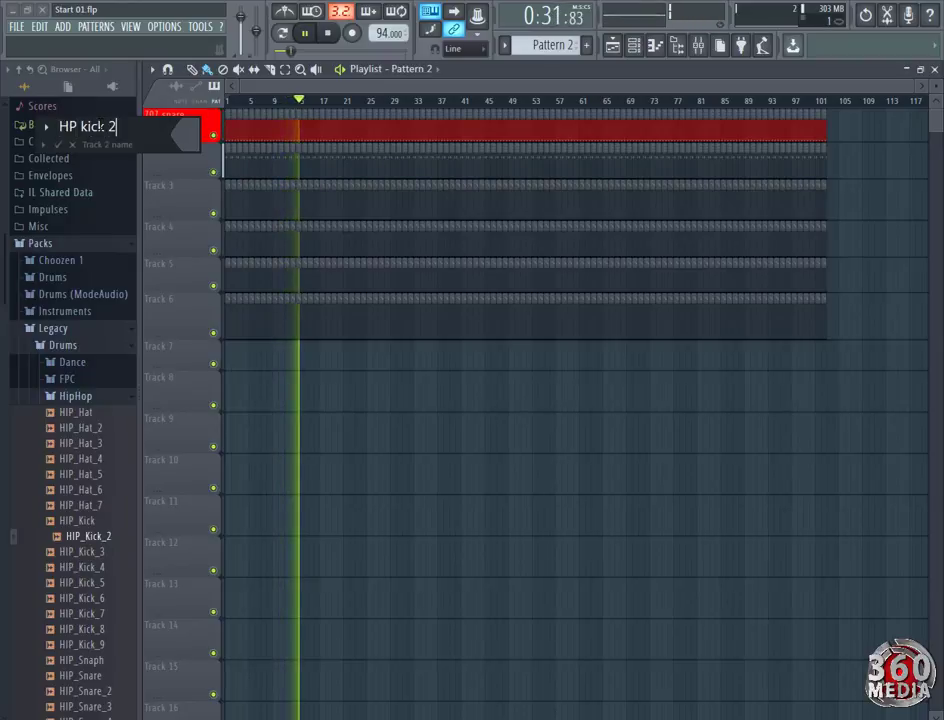
Colour the HP kick 2 track bright green with red 4, green 251 and blue 84.
click(198, 141)
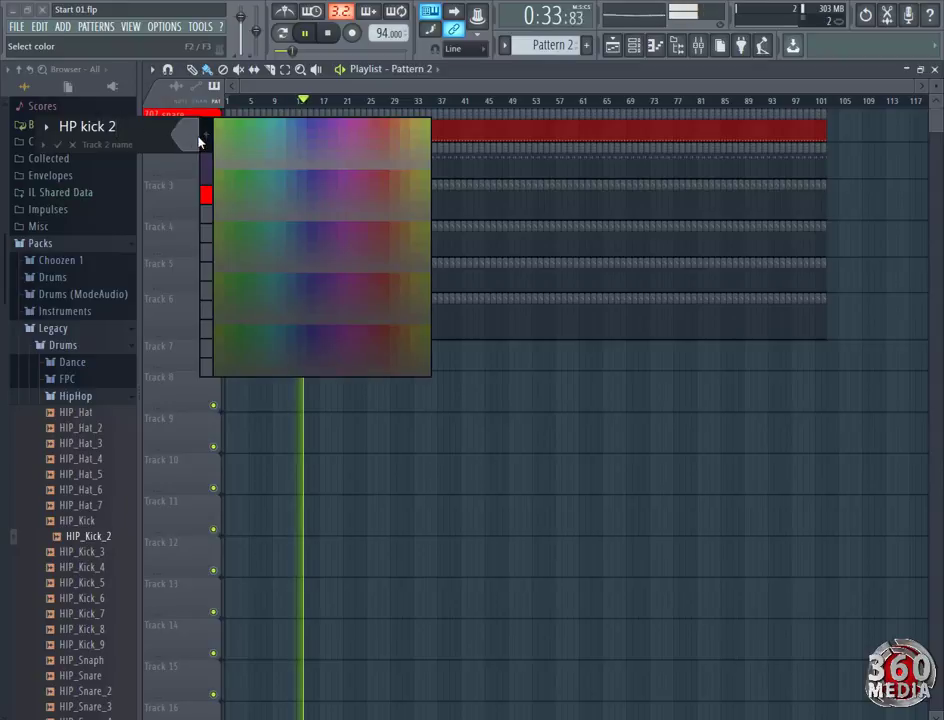
click(207, 195)
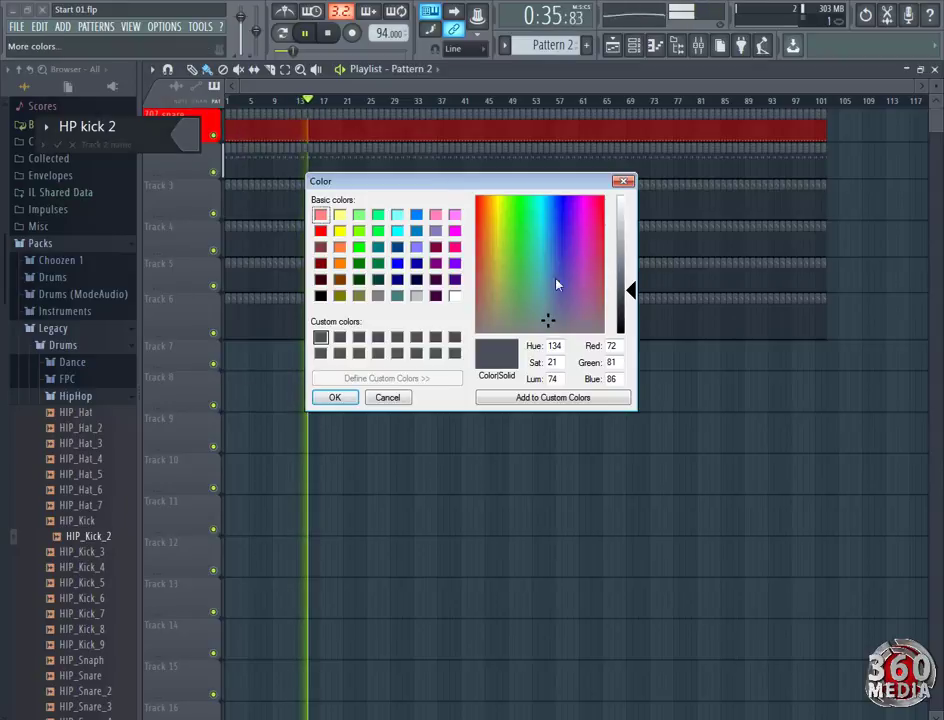
click(359, 247)
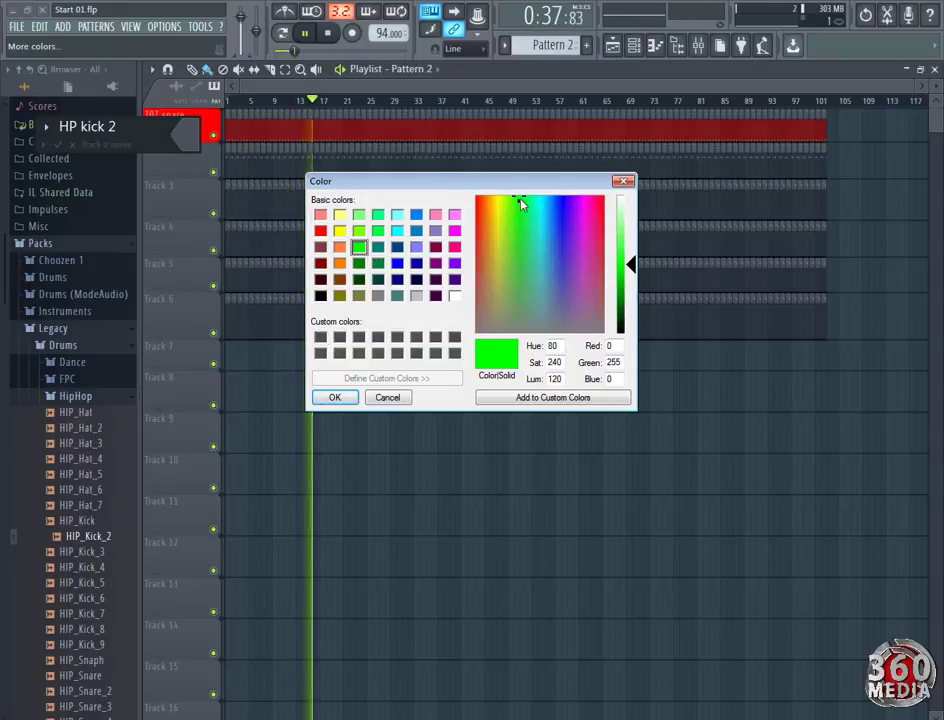
mouse_move(520, 204)
mouse_down()
mouse_move(516, 230)
mouse_move(526, 203)
mouse_up()
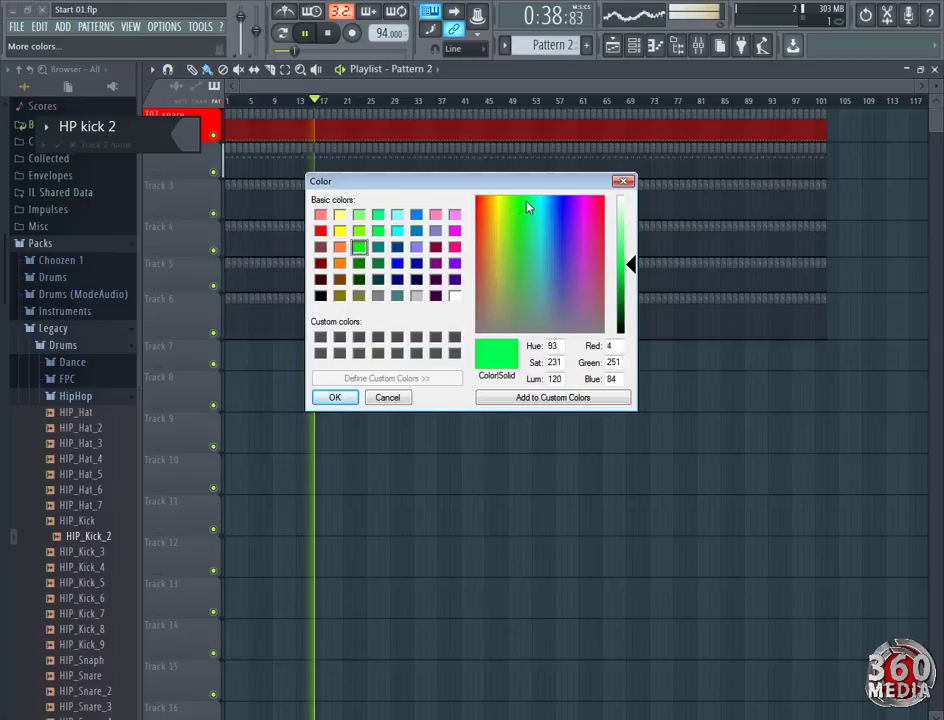
click(335, 398)
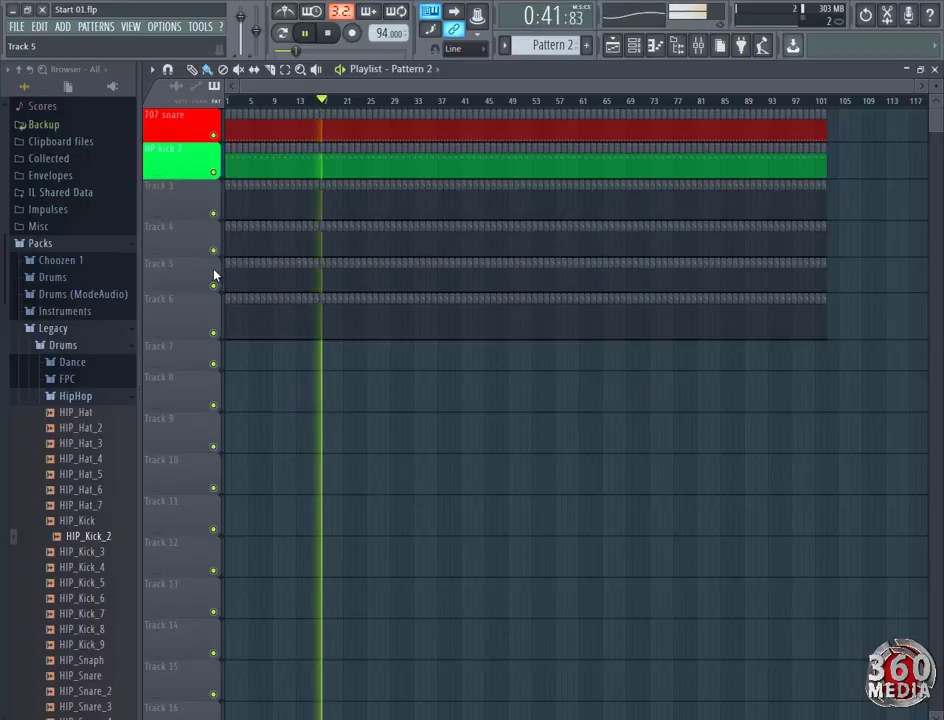
Play the playlist from bar 1 to hear the snare and kick together, and stop playback.
click(232, 103)
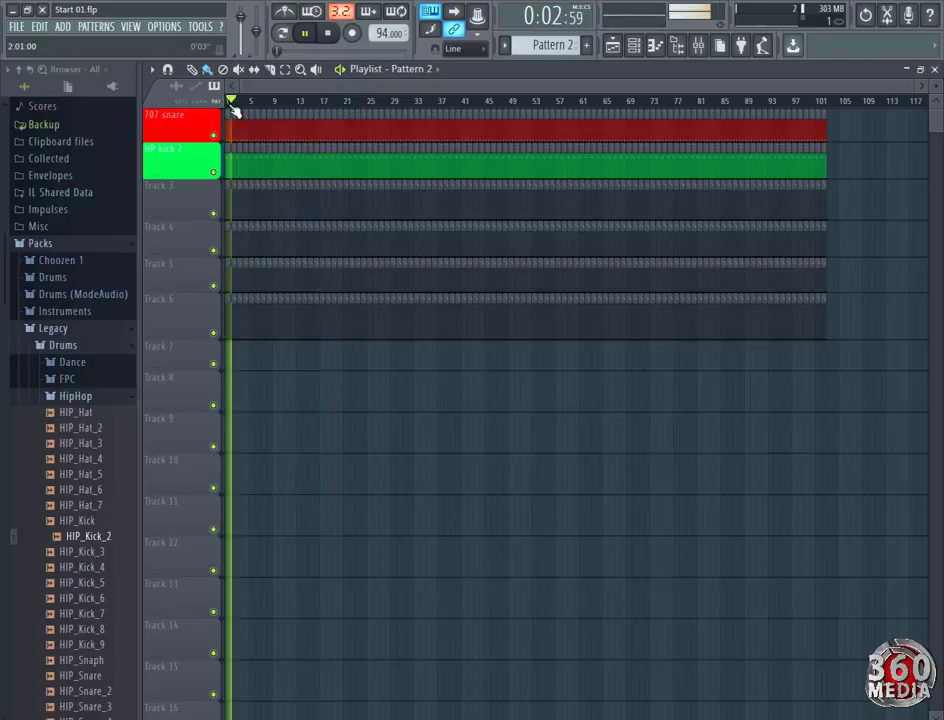
drag(231, 103, 228, 104)
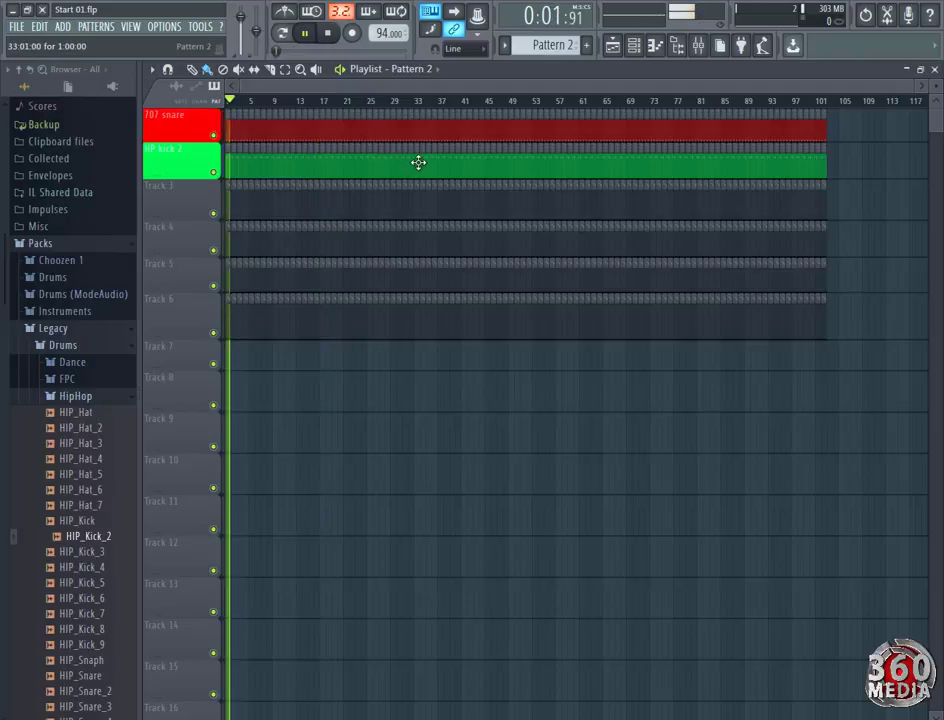
key(space)
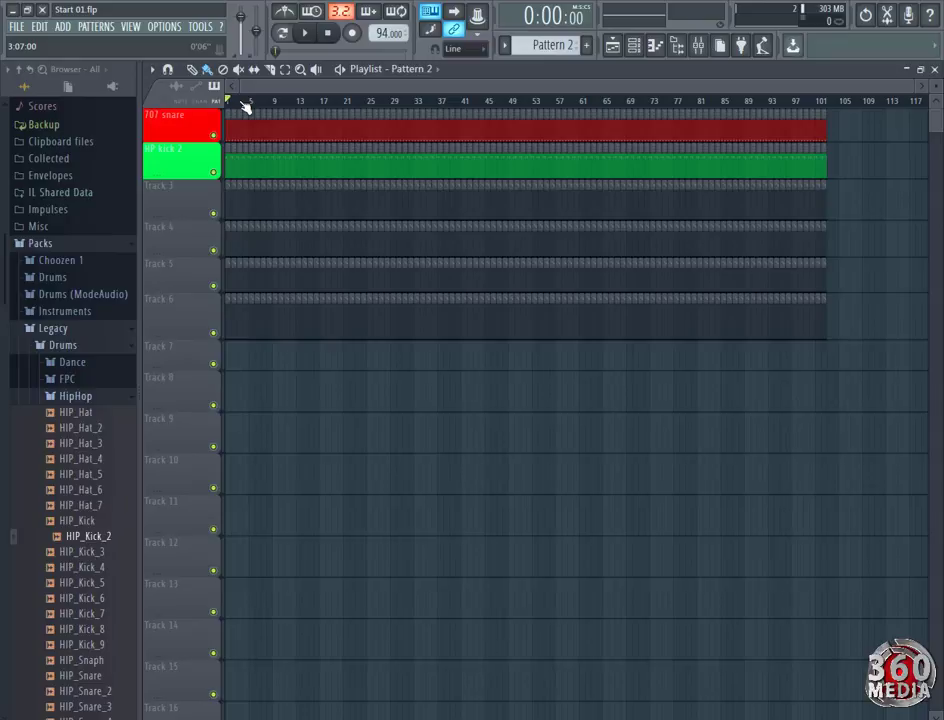
Undo the last clip change at the end of playlist Track 6.
scroll(245, 102, up, 2)
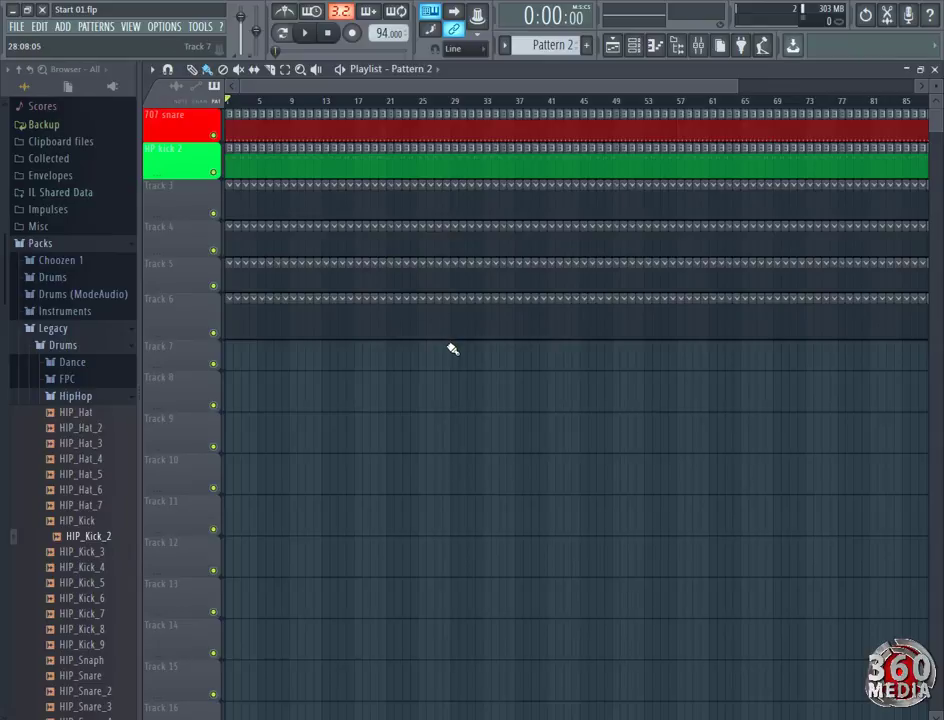
scroll(388, 105, down, 2)
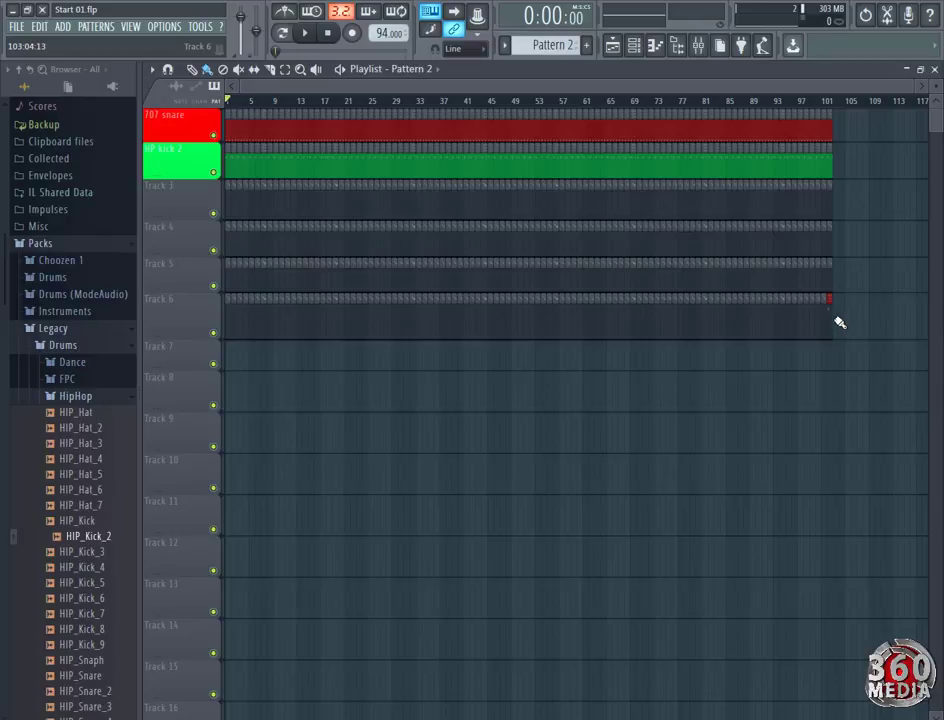
key(ctrl+z)
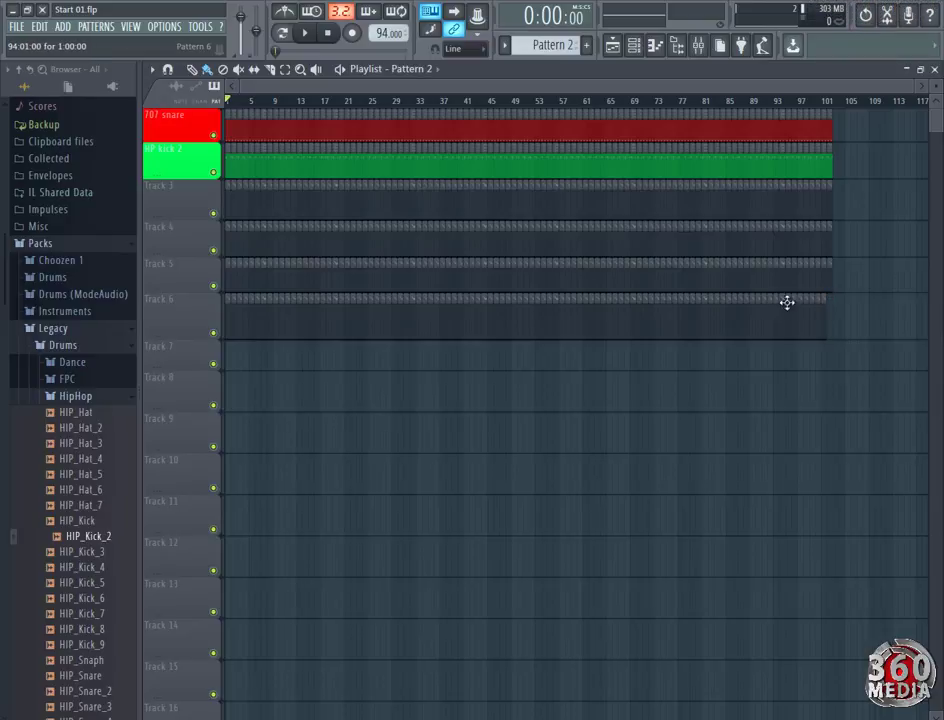